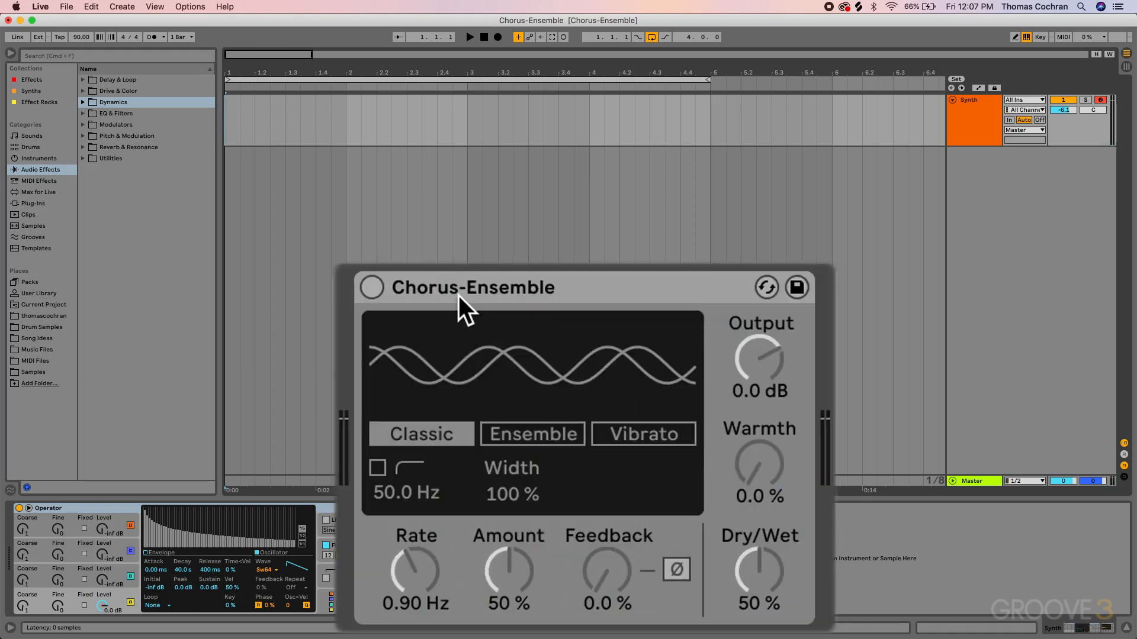
Step: Turn on the Chorus-Ensemble device and cycle through Ensemble and Vibrato modes, returning to Classic
click(373, 285)
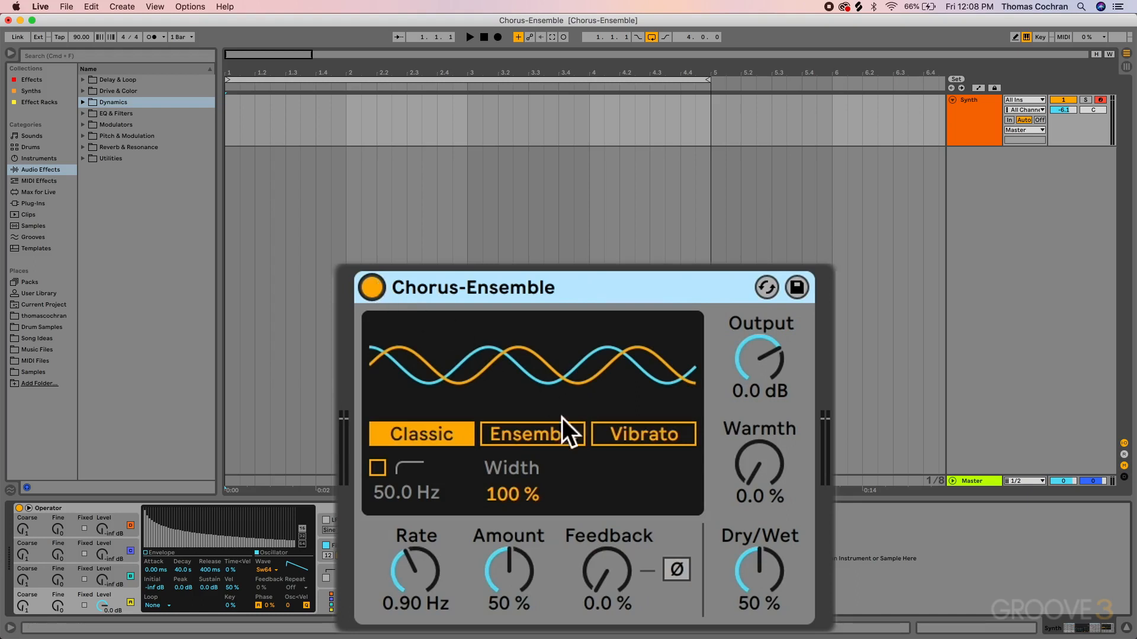
click(528, 431)
click(627, 436)
click(437, 431)
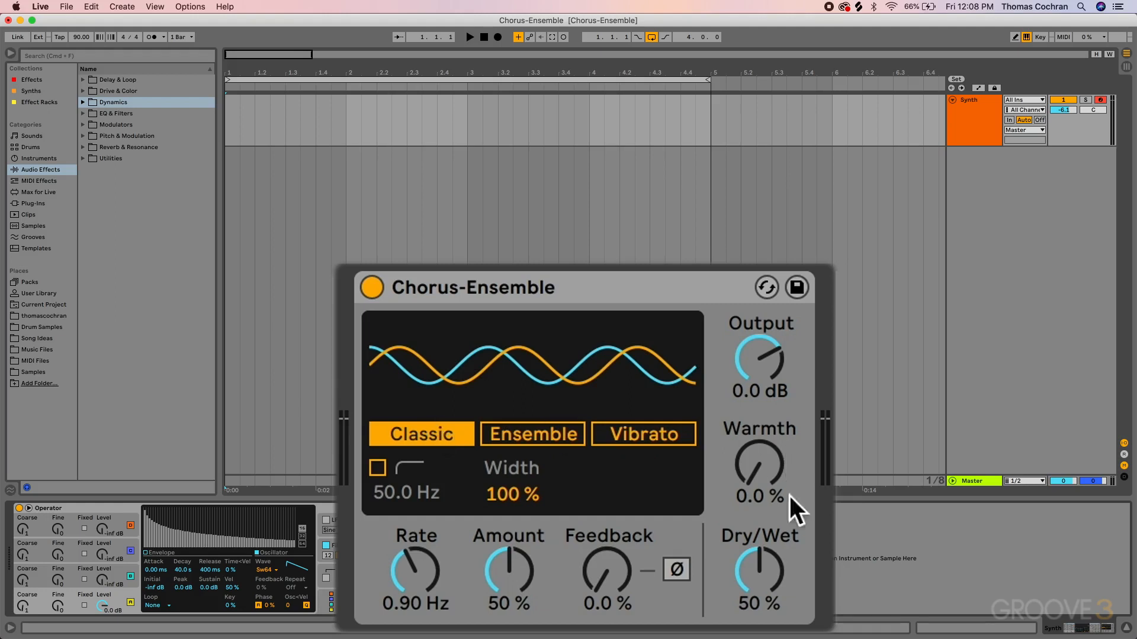
Step: Set Dry/Wet to 64 % and compare the sound with the device bypassed, leaving it switched on
mouse_move(768, 559)
mouse_down()
mouse_move(768, 545)
mouse_move(769, 559)
mouse_up()
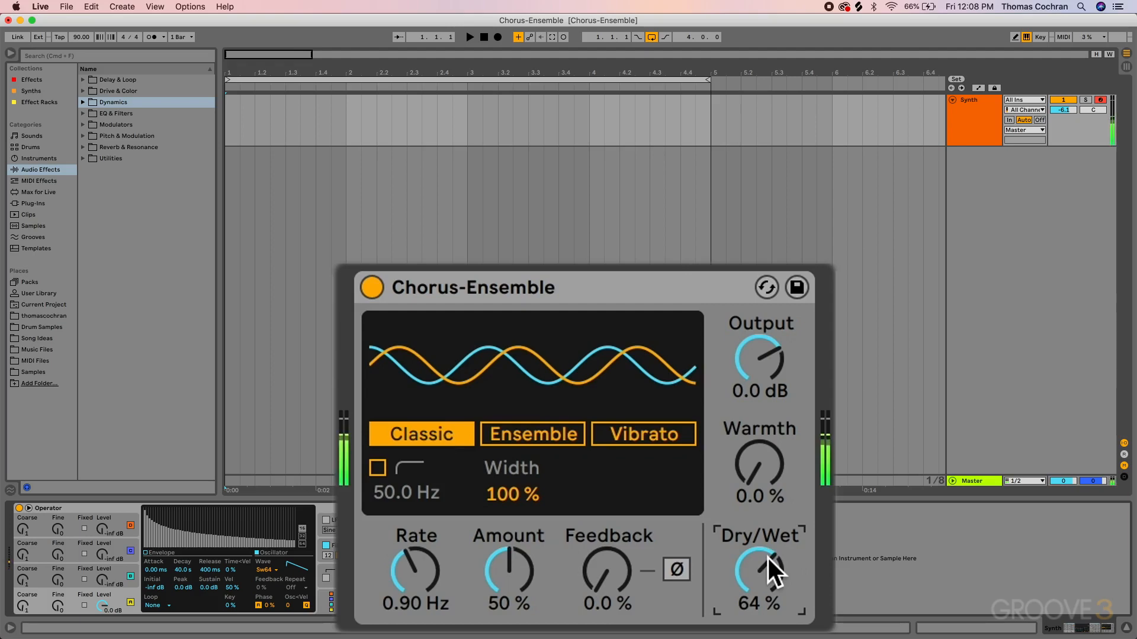
click(371, 288)
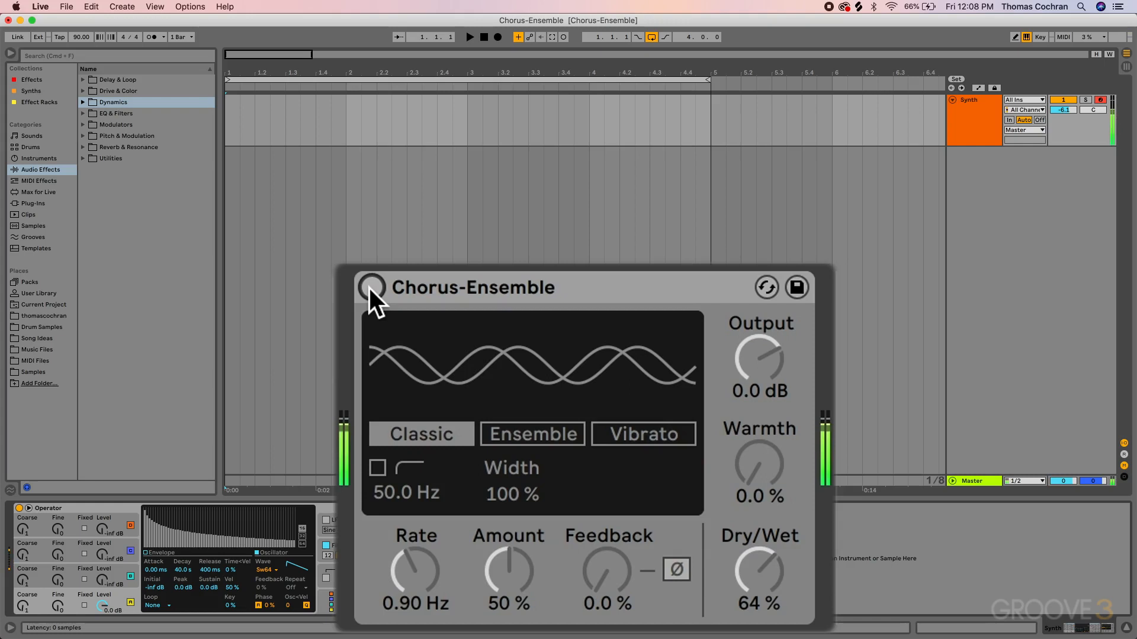
click(372, 288)
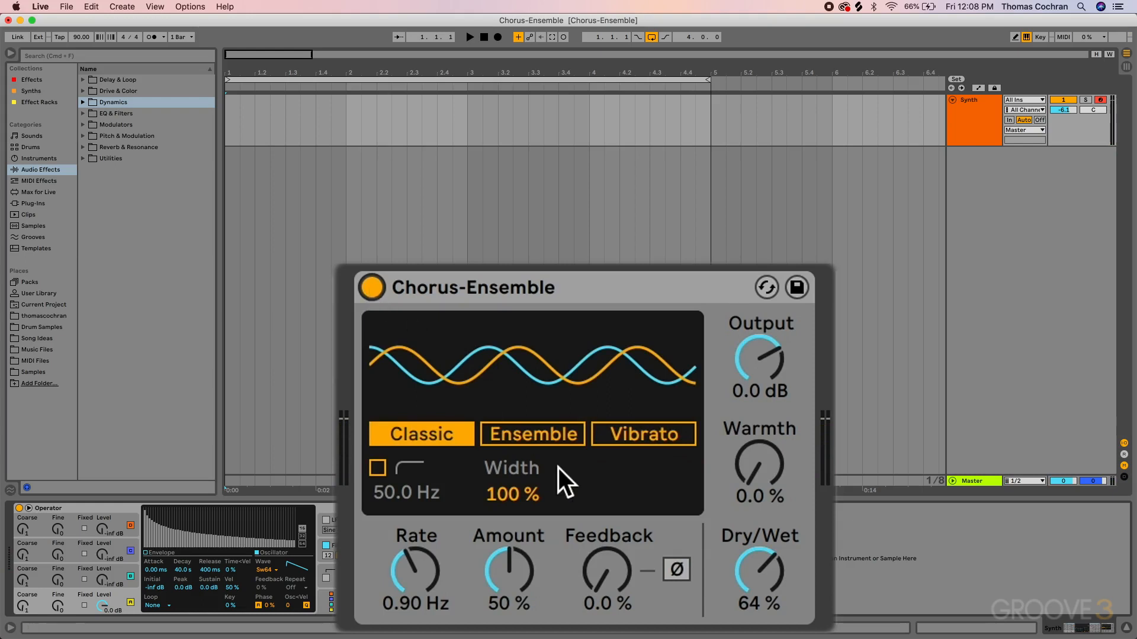
Step: Audition the Ensemble mode against Classic, switch to Vibrato, and return to Classic mode
click(545, 433)
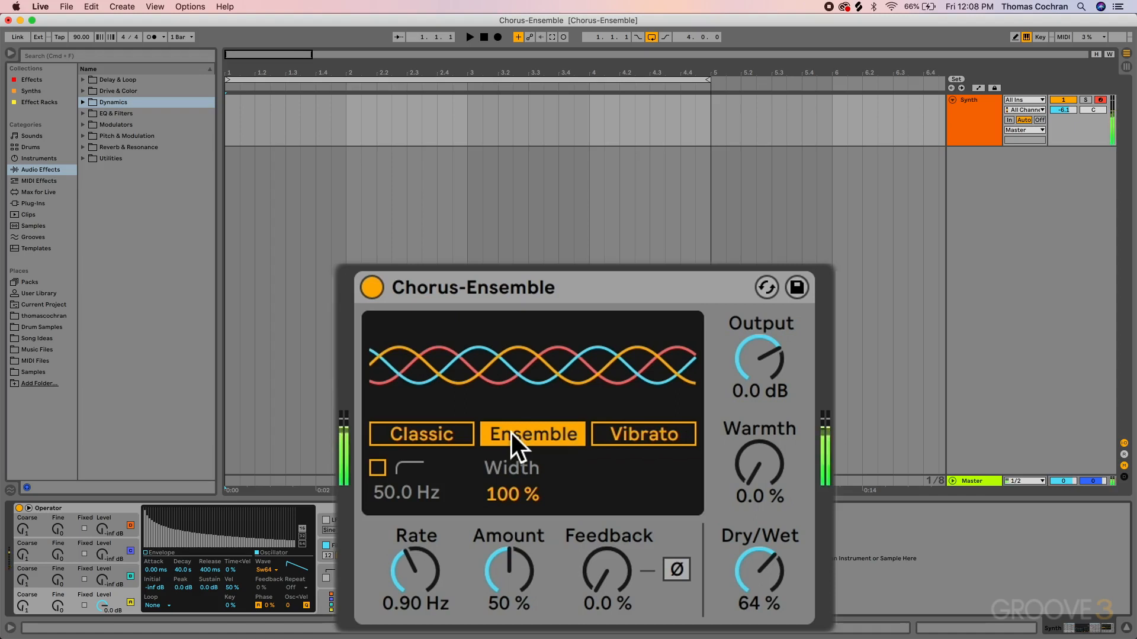
click(454, 432)
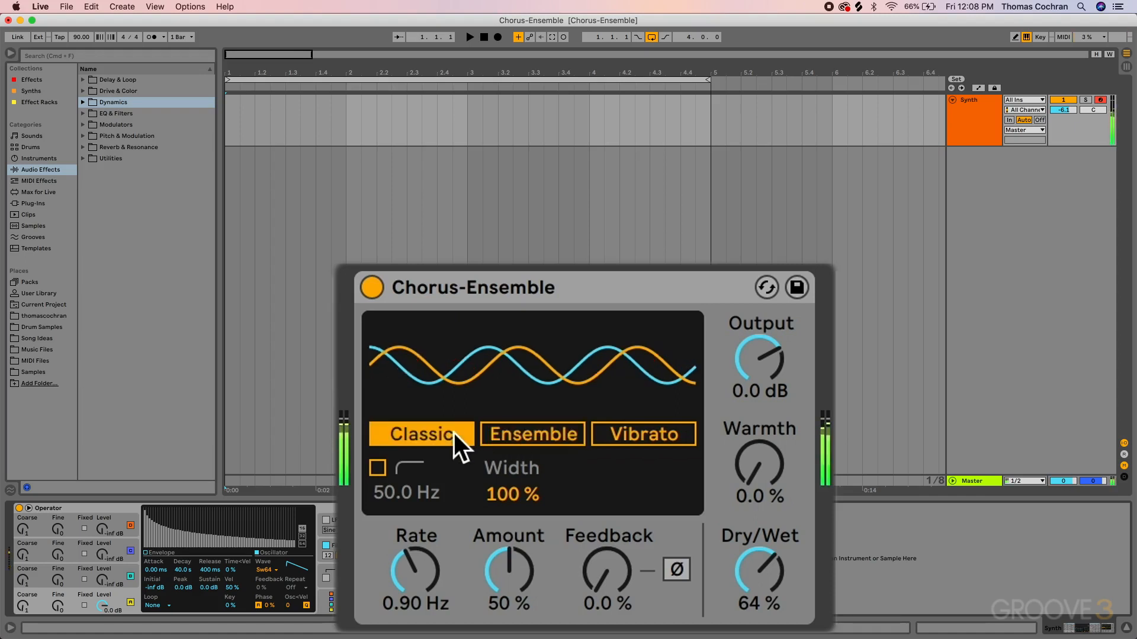
click(534, 434)
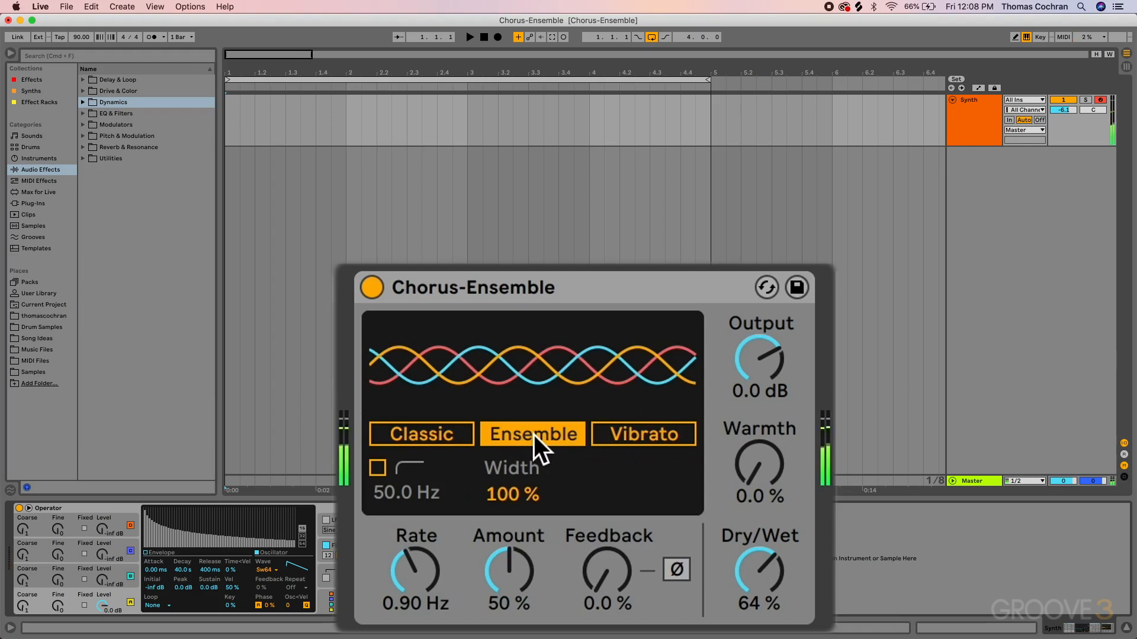
click(616, 435)
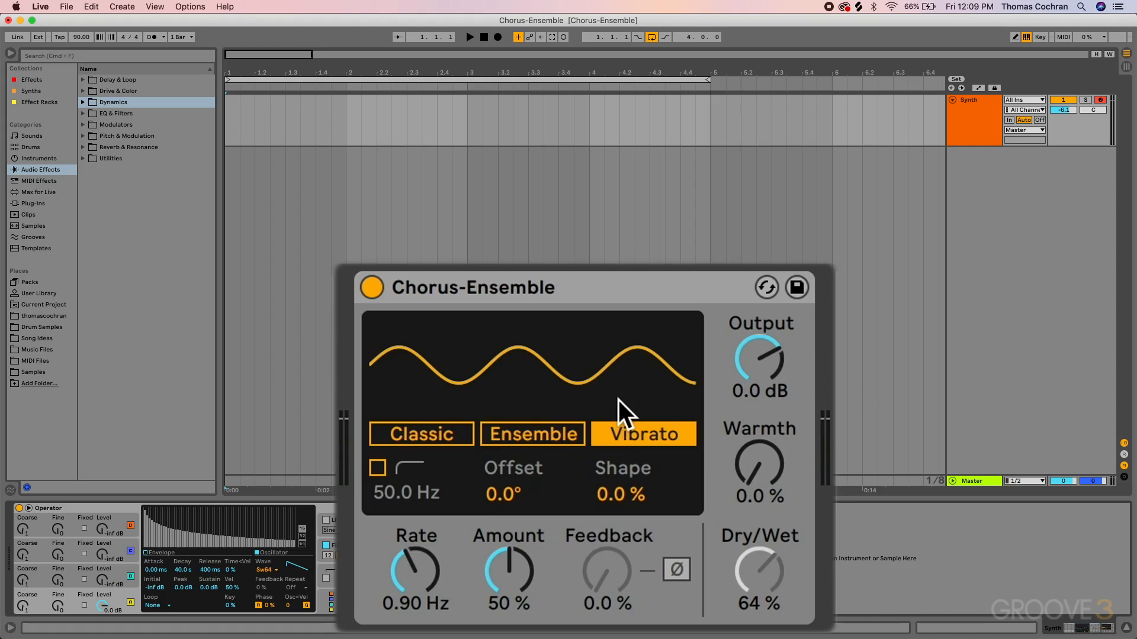
click(419, 432)
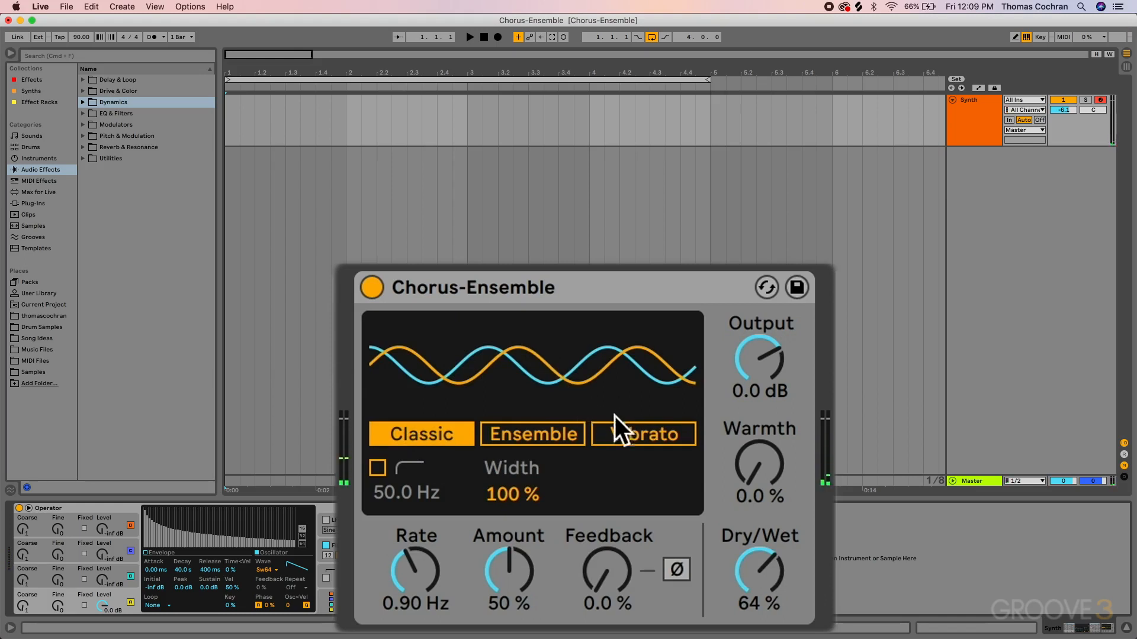
Step: Enable the high-pass filter and raise its frequency to 567 Hz with Dry/Wet at 100 %
click(378, 468)
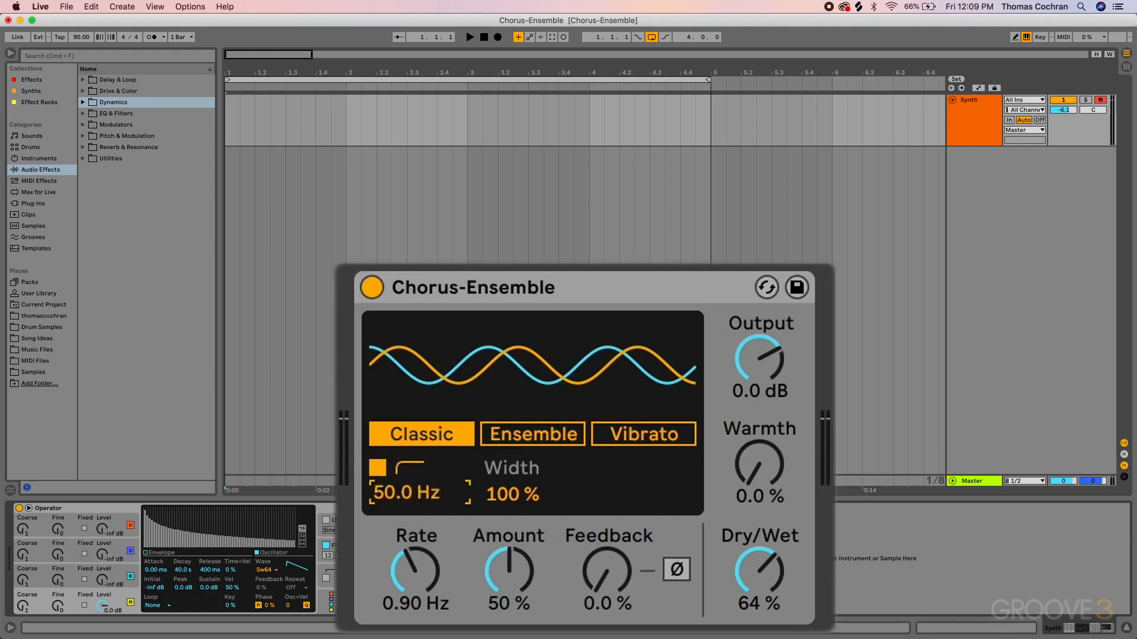
drag(759, 572, 760, 503)
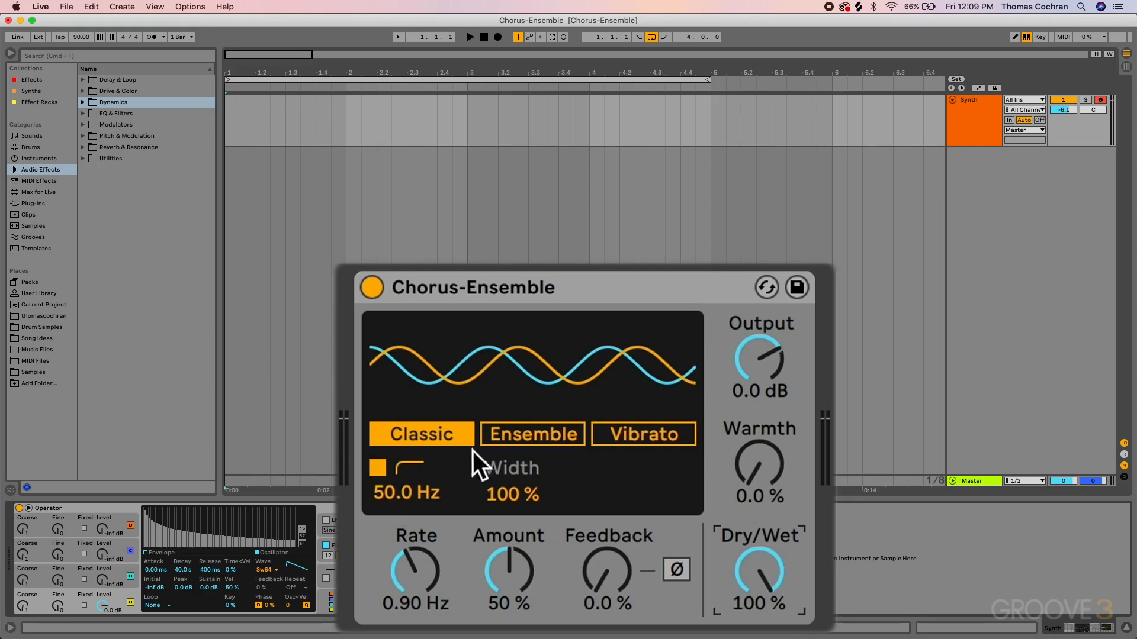
mouse_move(390, 493)
mouse_down()
mouse_move(390, 466)
mouse_move(392, 496)
mouse_up()
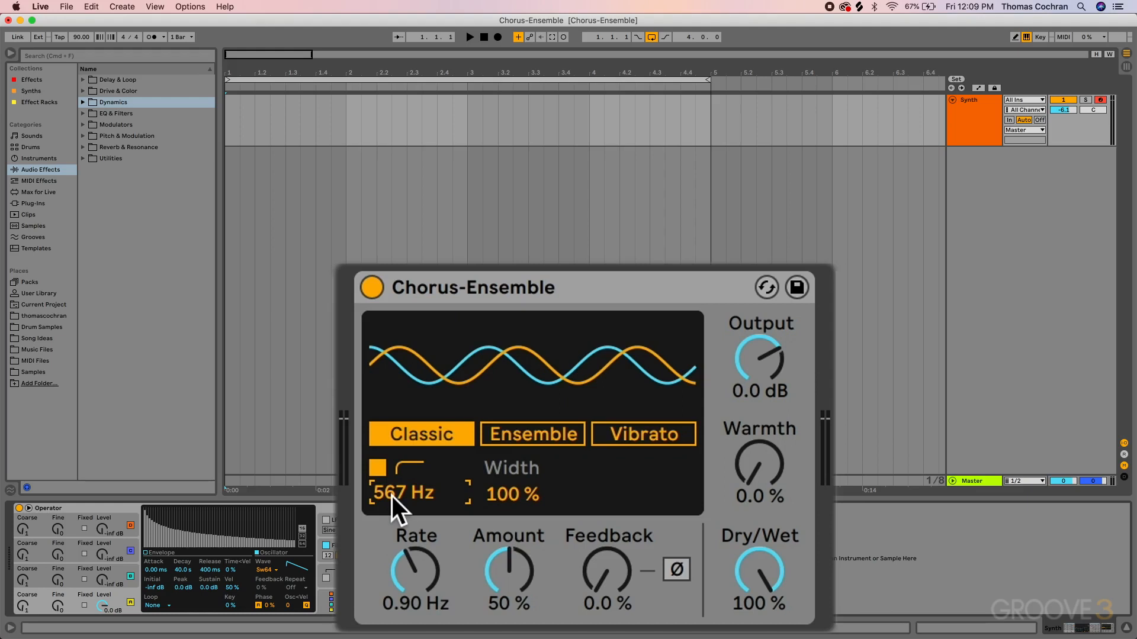
Step: Set Dry/Wet to 60 %, sweep the high-pass frequency, and return it to 50 Hz
drag(738, 554, 763, 586)
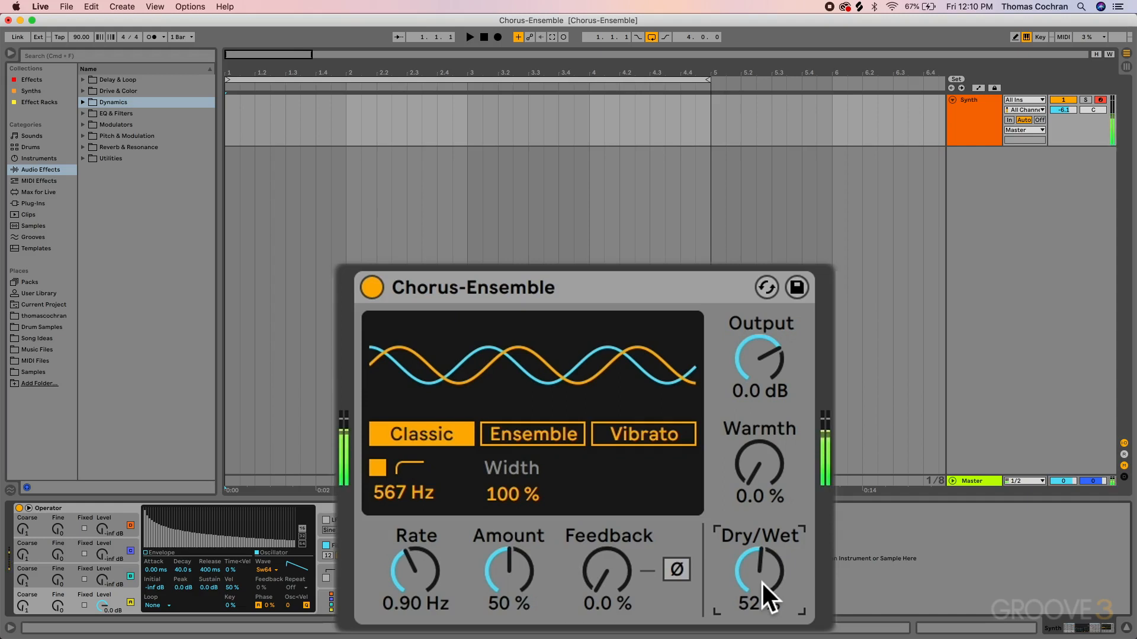
drag(761, 582, 760, 573)
double_click(392, 494)
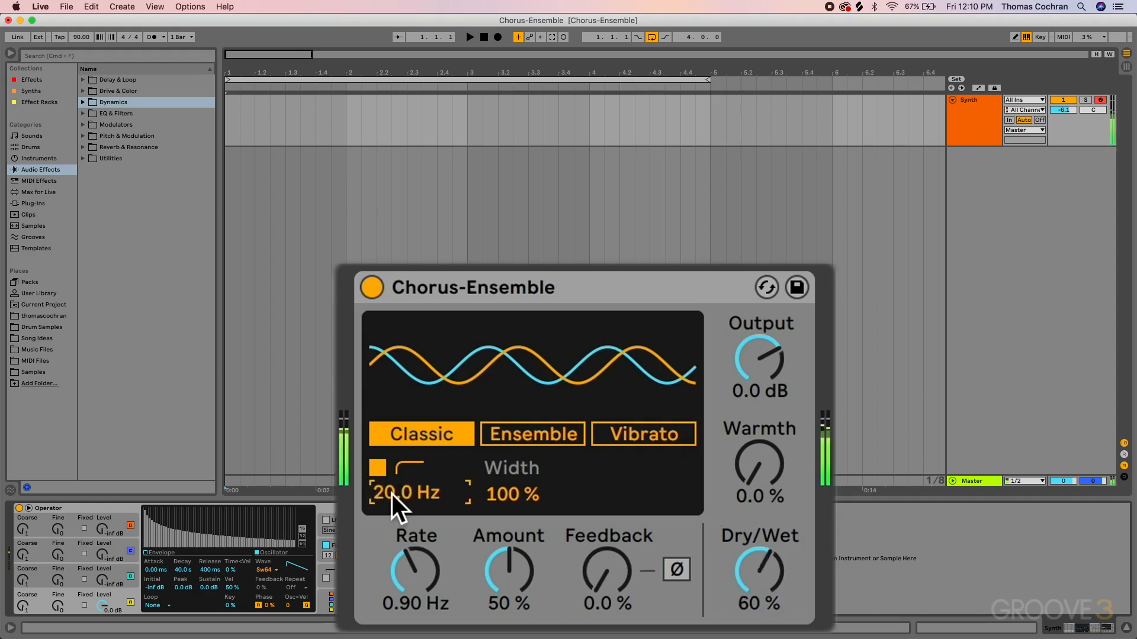
drag(391, 494, 392, 456)
drag(392, 495, 392, 527)
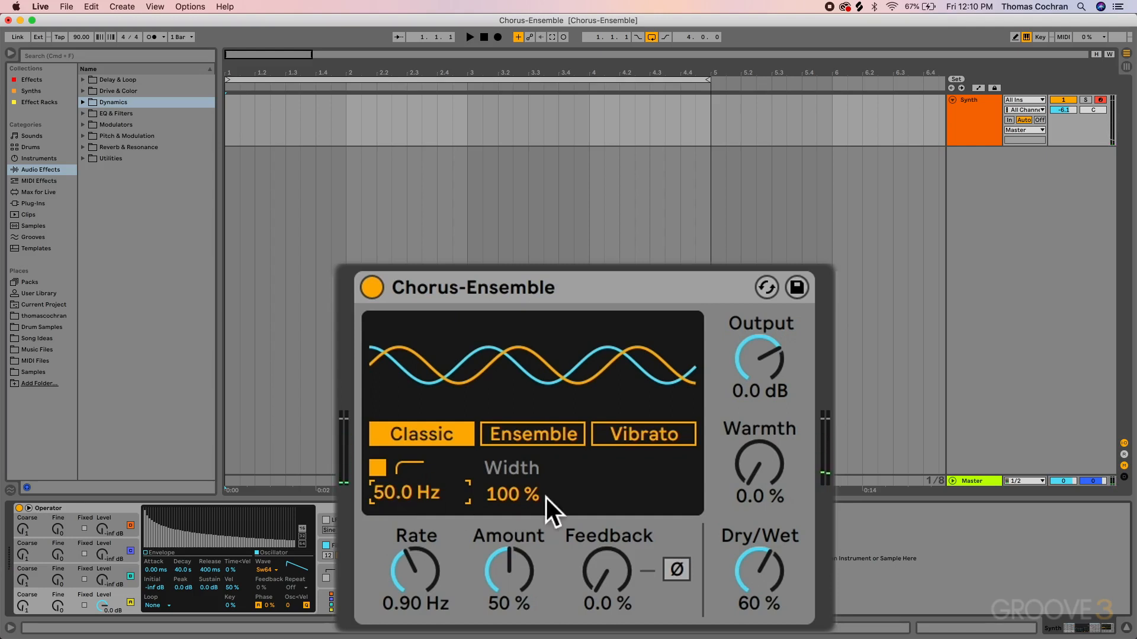
Step: Set Dry/Wet to 100 %, sweep the Width down and up, and reset Width to 100 %
drag(768, 561, 762, 569)
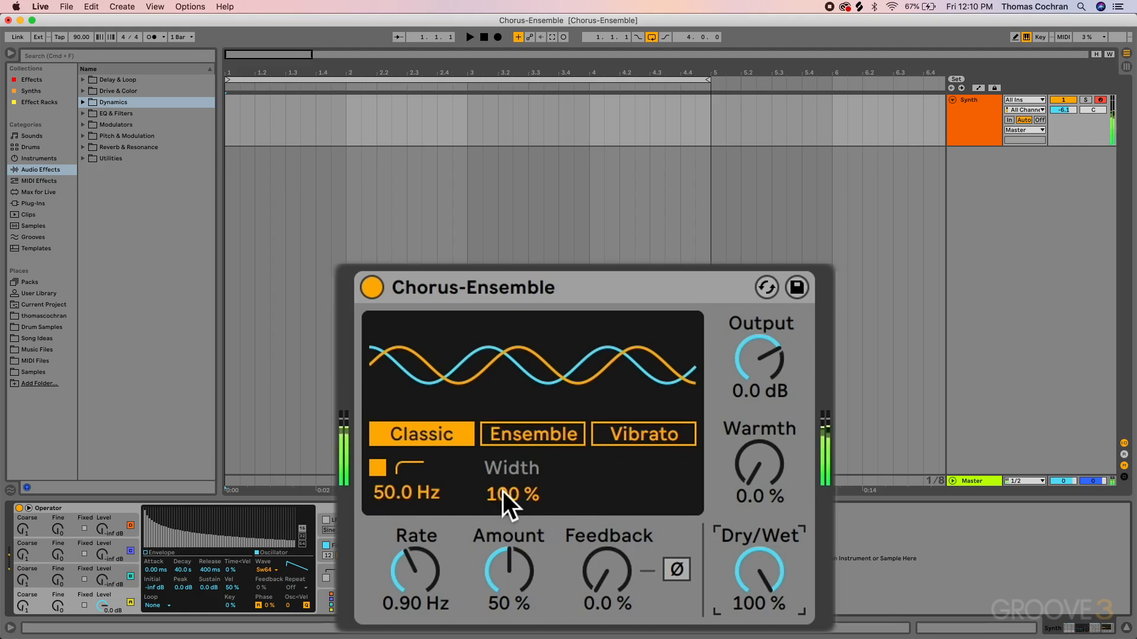
drag(503, 491, 503, 551)
drag(503, 490, 503, 438)
double_click(500, 492)
key(super+z)
double_click(500, 493)
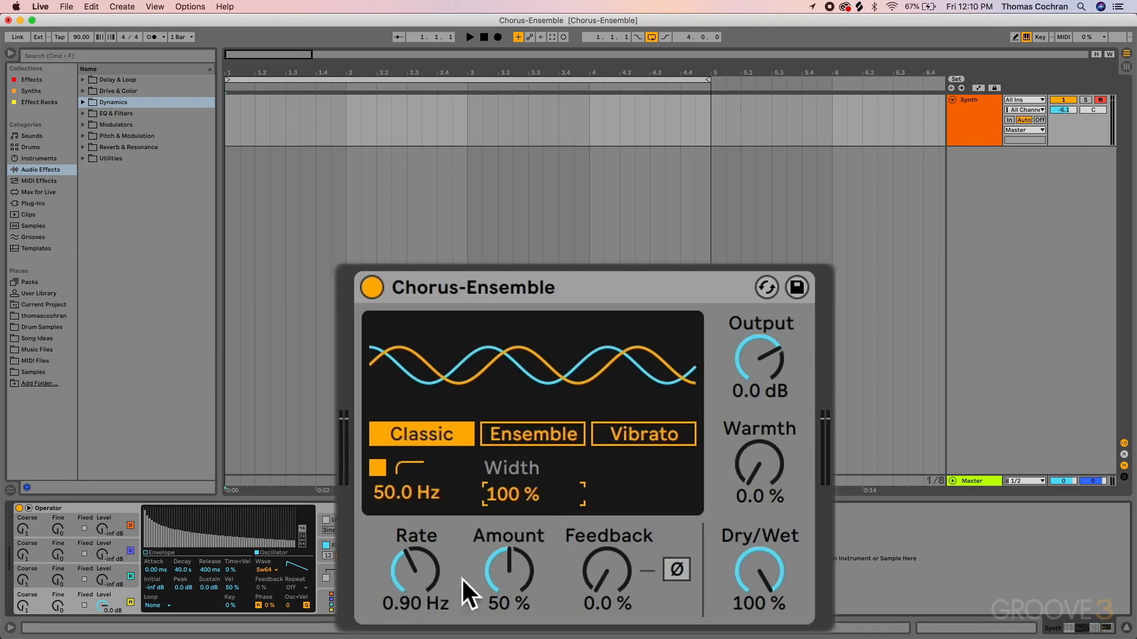
Step: Switch to Vibrato and back to Classic, and adjust the modulation Rate to 1.74 Hz
click(625, 438)
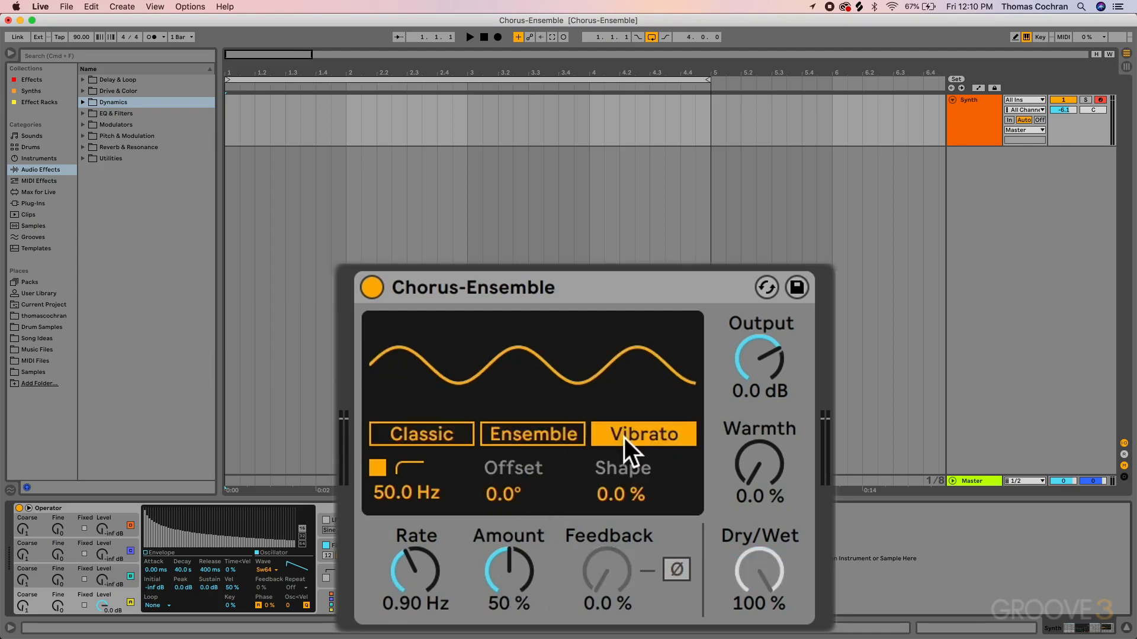
click(444, 440)
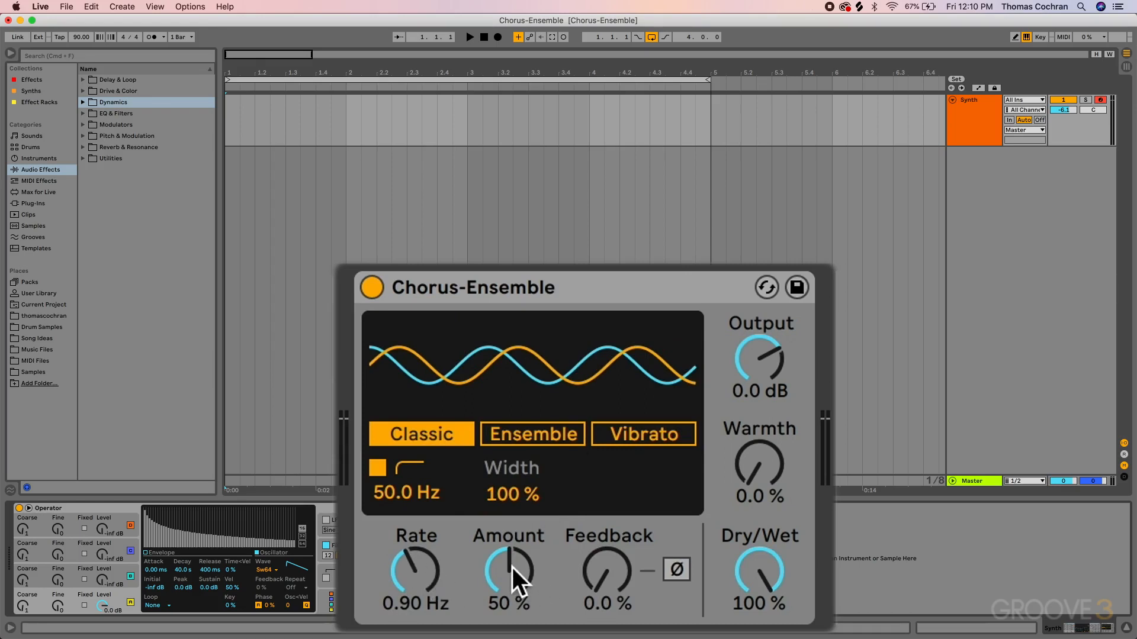
mouse_move(414, 570)
mouse_down()
mouse_move(414, 522)
mouse_move(415, 551)
mouse_up()
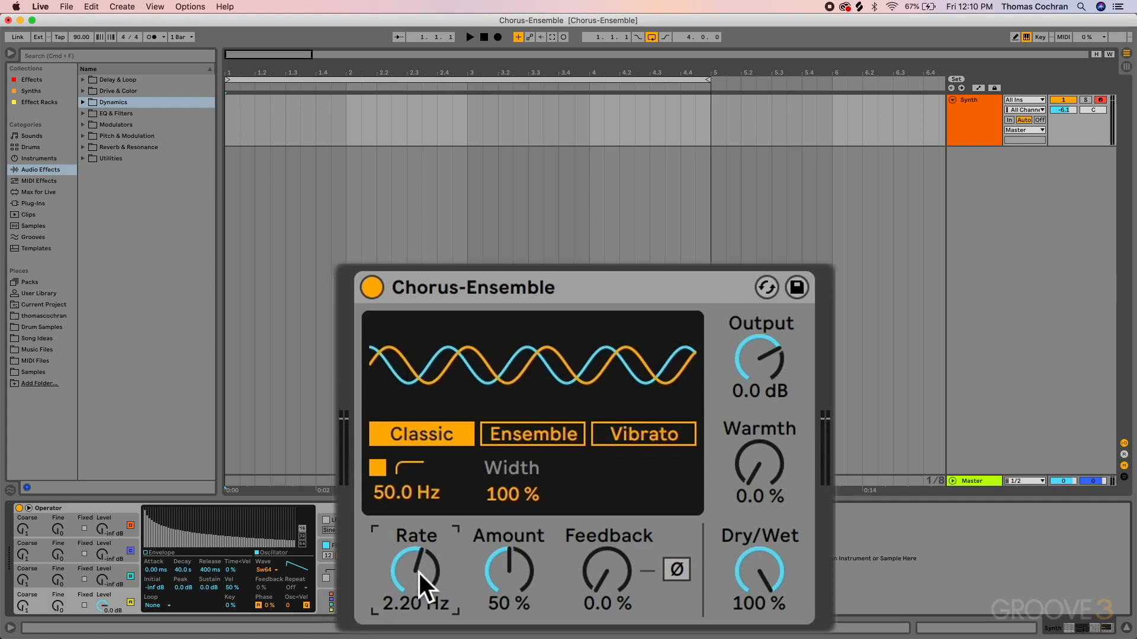
mouse_move(419, 573)
mouse_down()
mouse_move(420, 536)
mouse_move(419, 573)
mouse_up()
Step: Audition the modulation Amount at 100 % and down to about 17 %, and reset it to 50 %
drag(510, 569, 511, 533)
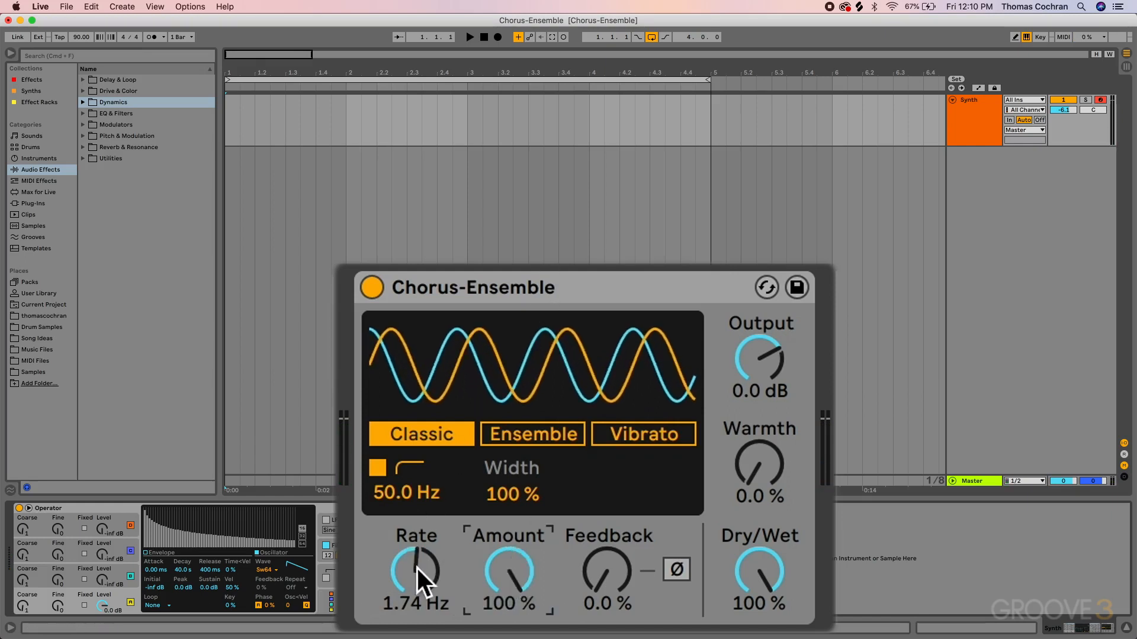
drag(495, 575, 517, 601)
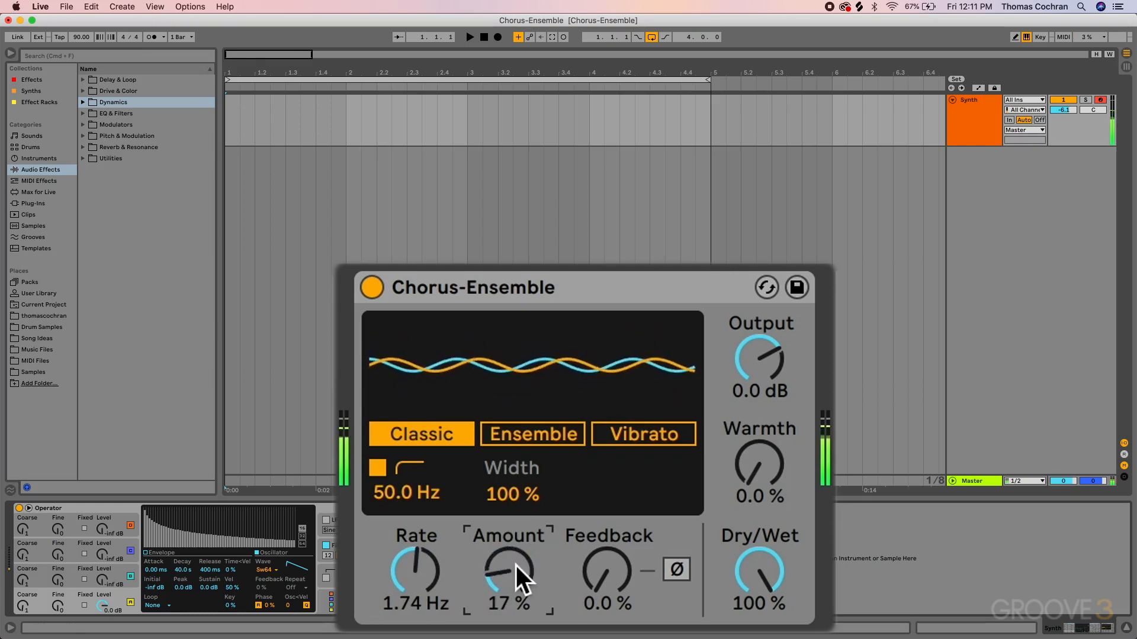
key(Delete)
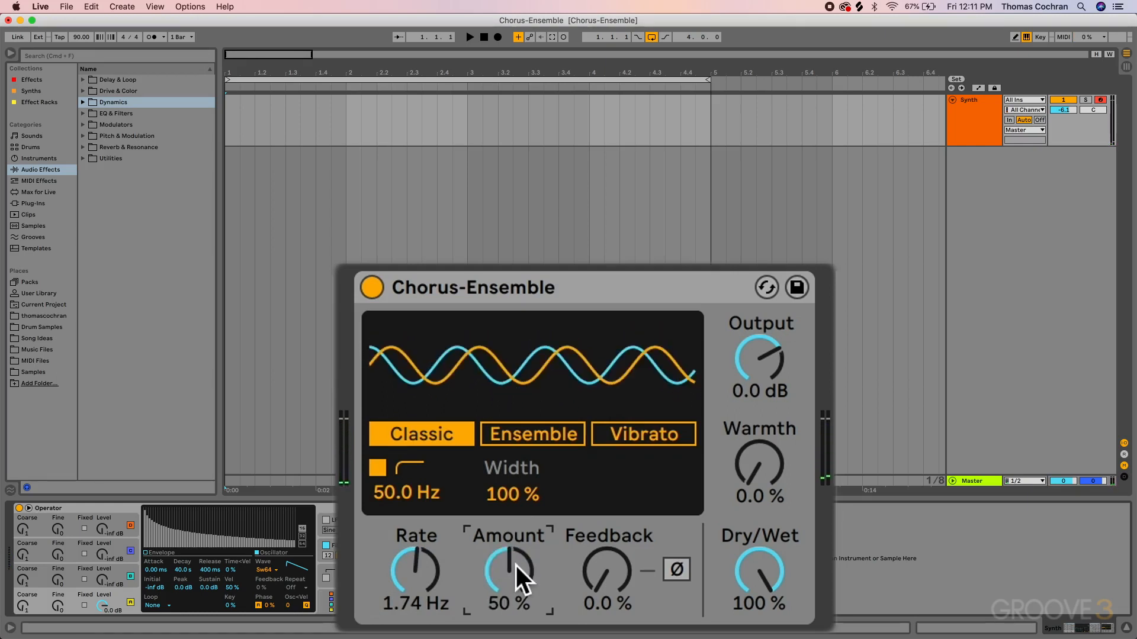
Step: Raise Feedback to its maximum, lower it to 51 %, and audition the feedback phase inversion, leaving it off
click(612, 564)
drag(612, 562, 612, 445)
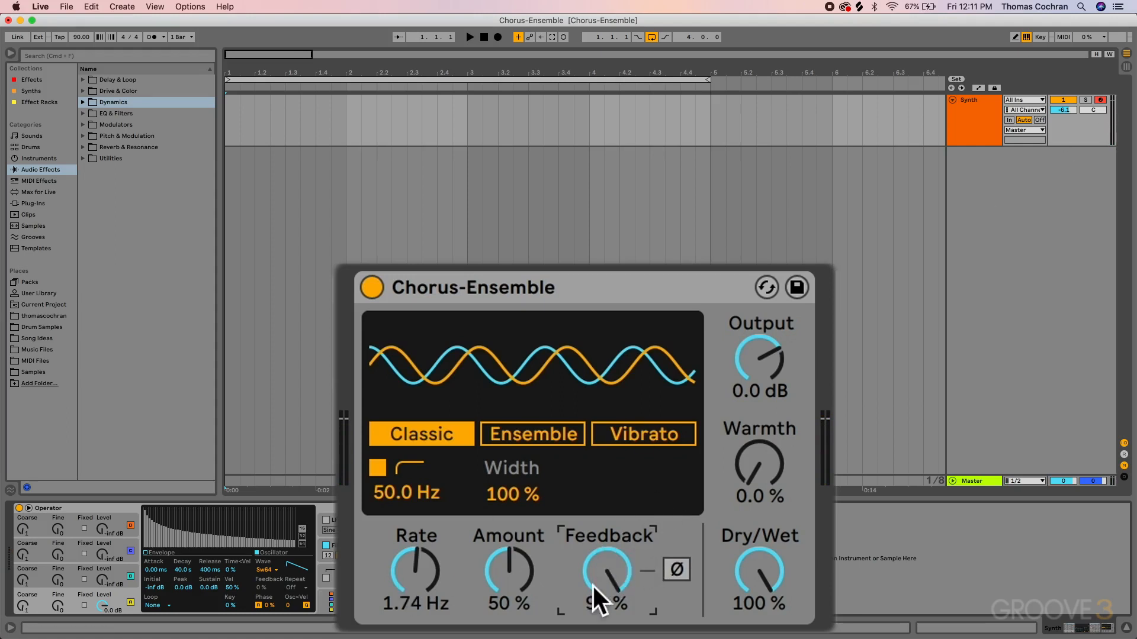
drag(592, 585, 592, 612)
click(678, 569)
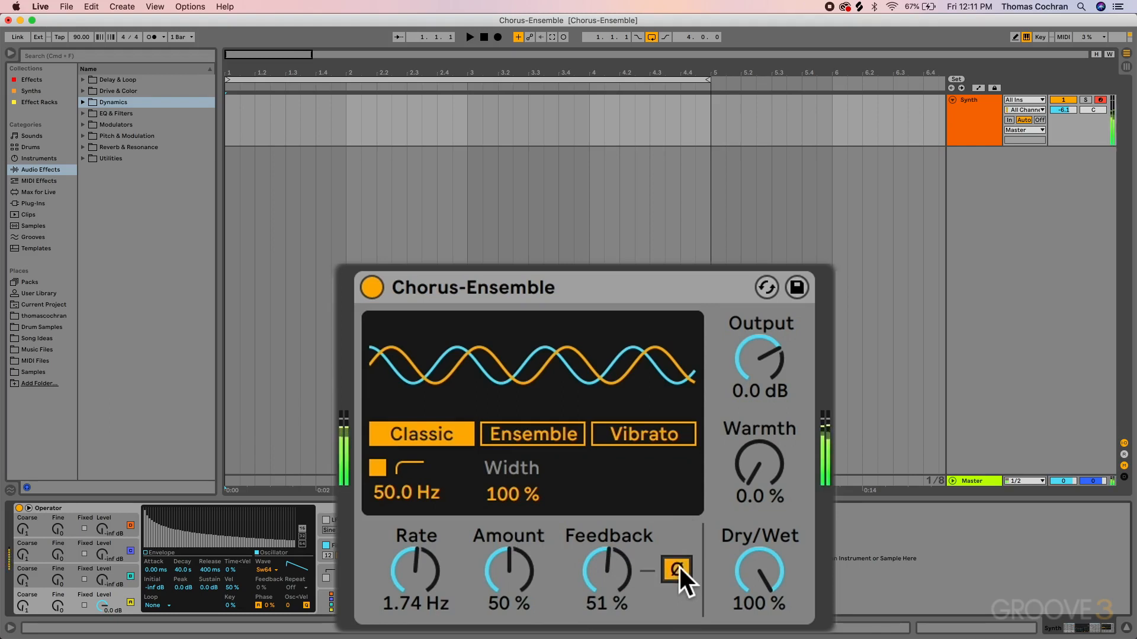
click(679, 568)
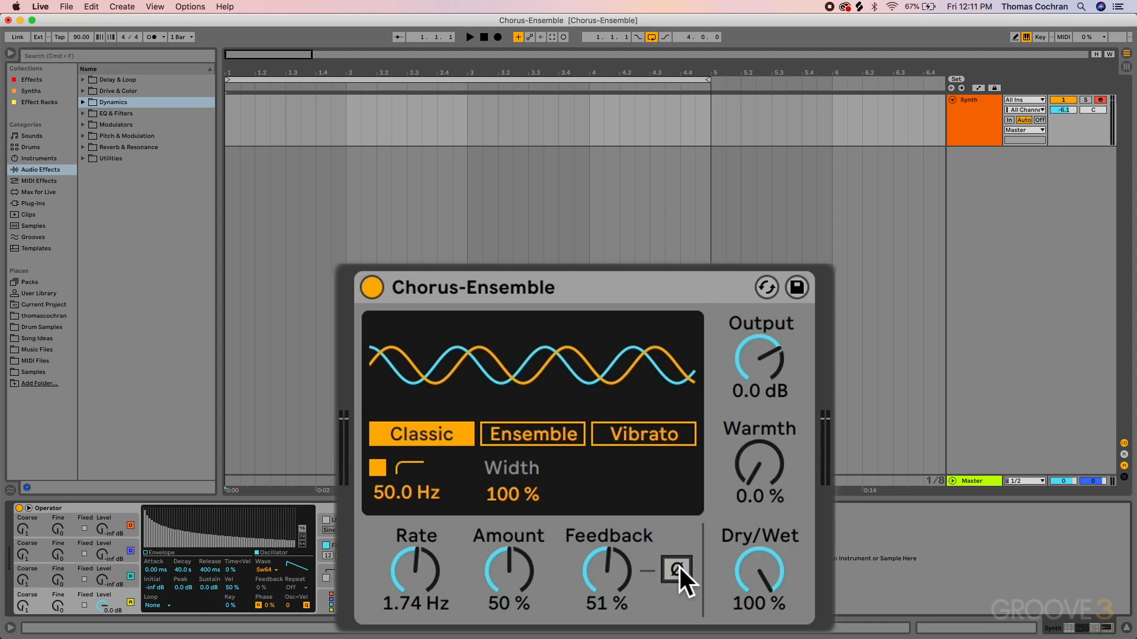
Step: Switch the chorus to Ensemble mode and lower Feedback to 0.0 %
click(535, 430)
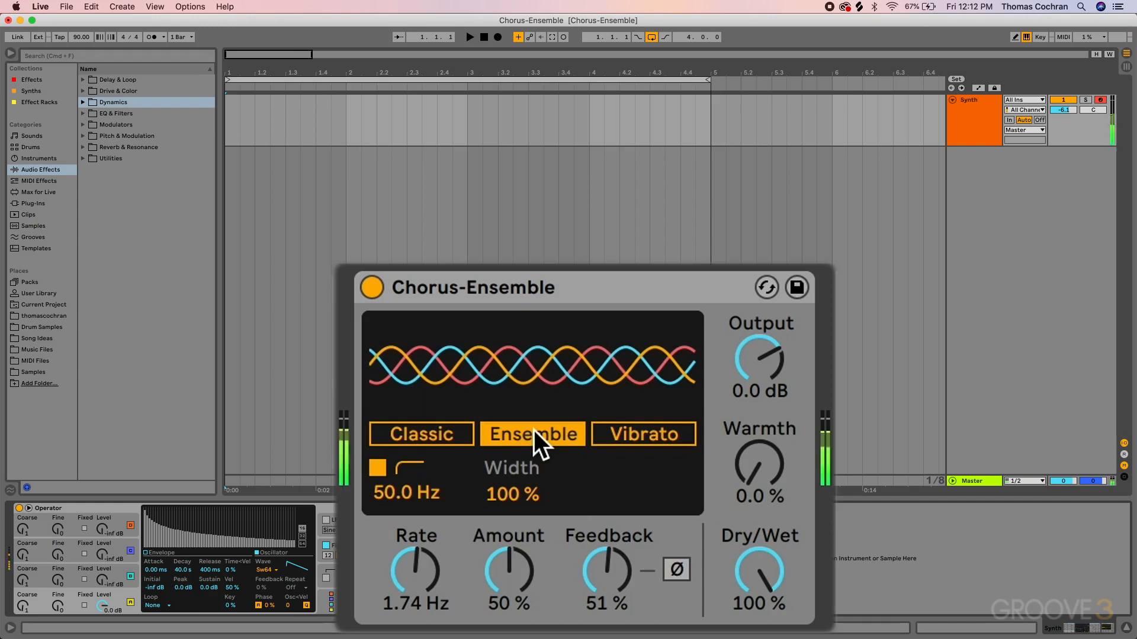
click(607, 565)
drag(603, 560, 603, 593)
click(519, 566)
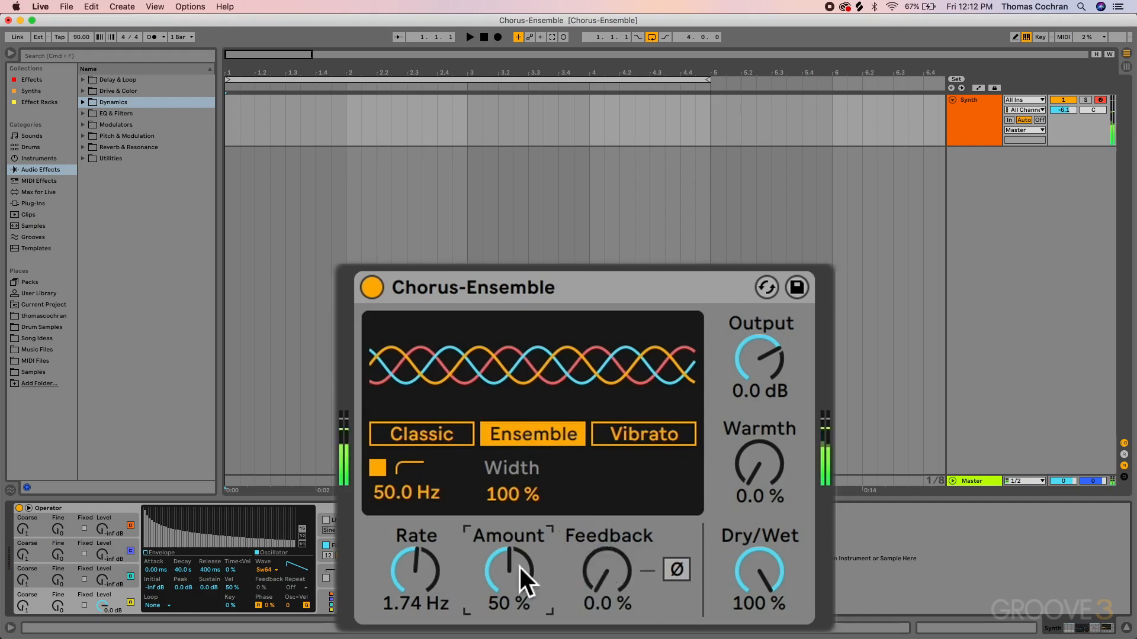
Step: Set Rate to 0.90 Hz and Amount to 100 %, keeping the Width at 100 %
drag(415, 569, 415, 590)
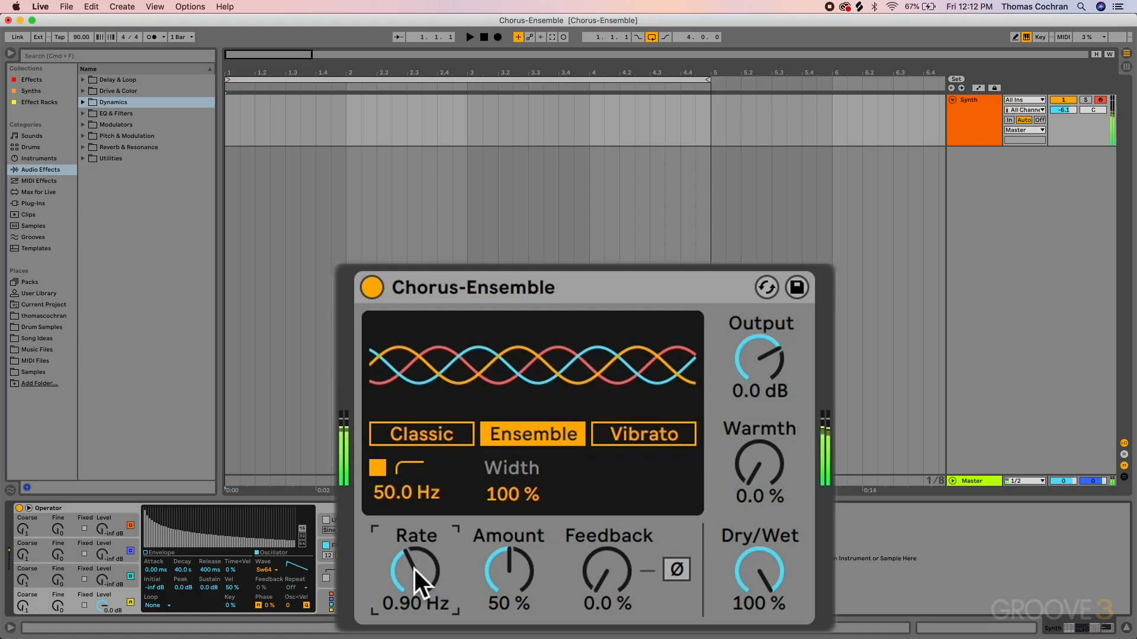
drag(540, 573, 524, 567)
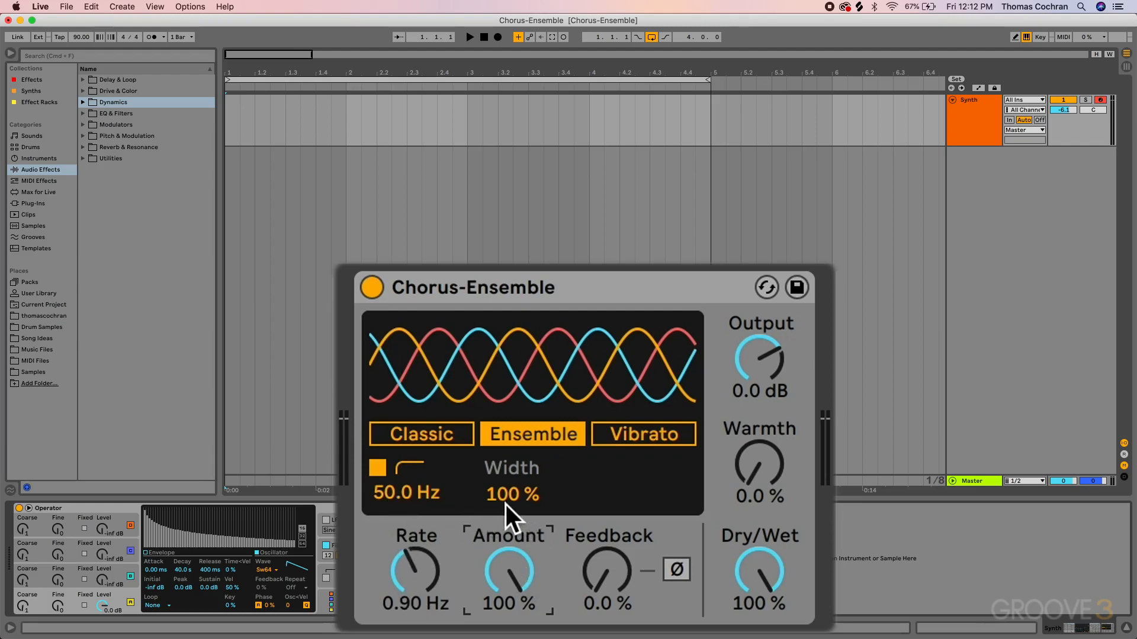
mouse_move(505, 504)
mouse_down()
mouse_move(505, 564)
mouse_move(506, 445)
mouse_move(506, 506)
mouse_up()
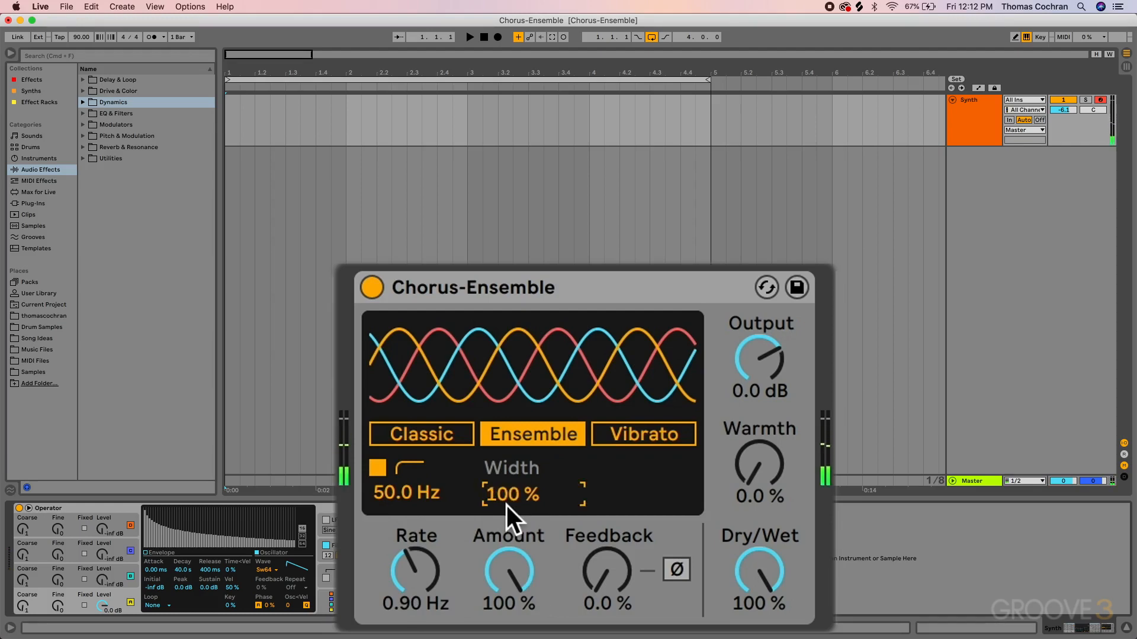
Step: Raise the high-pass filter frequency to 1.53 kHz and lower Dry/Wet to 37 %
mouse_move(379, 494)
mouse_down()
mouse_move(379, 474)
mouse_move(387, 557)
mouse_move(386, 496)
mouse_up()
drag(759, 571, 759, 598)
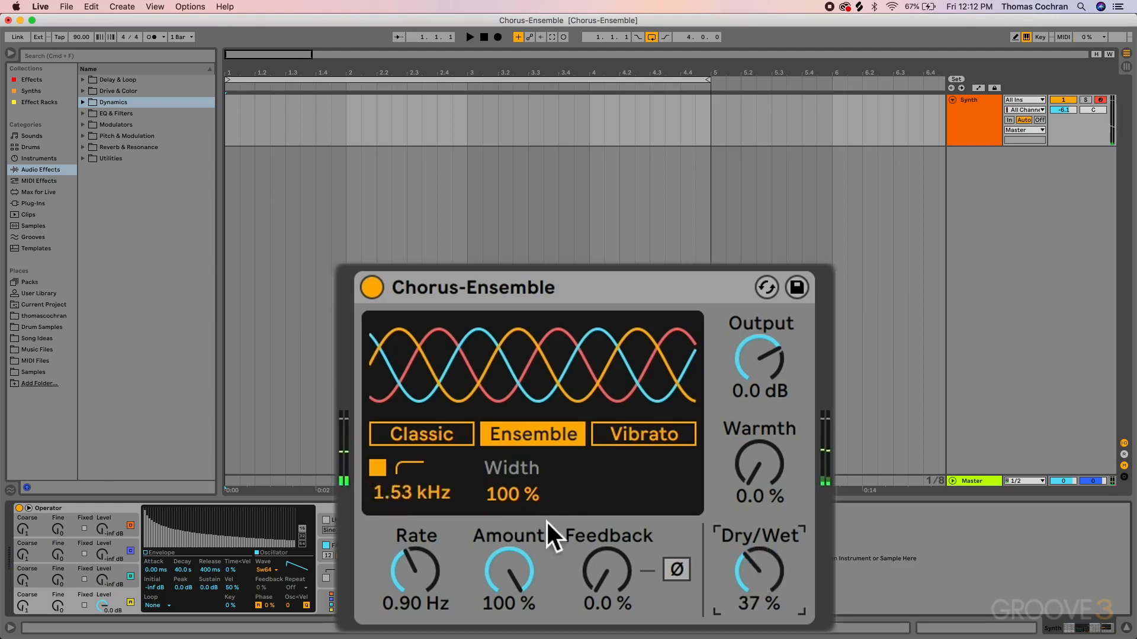
click(497, 492)
Step: Compare Classic with Ensemble once more and switch the device to Vibrato mode
click(440, 426)
click(532, 435)
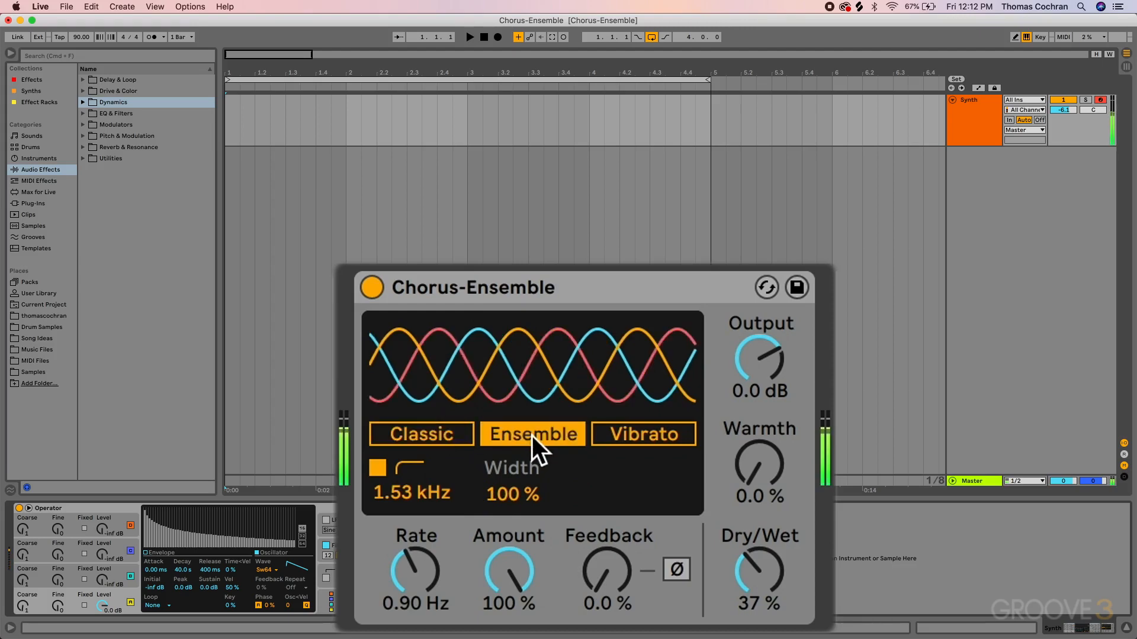
click(631, 433)
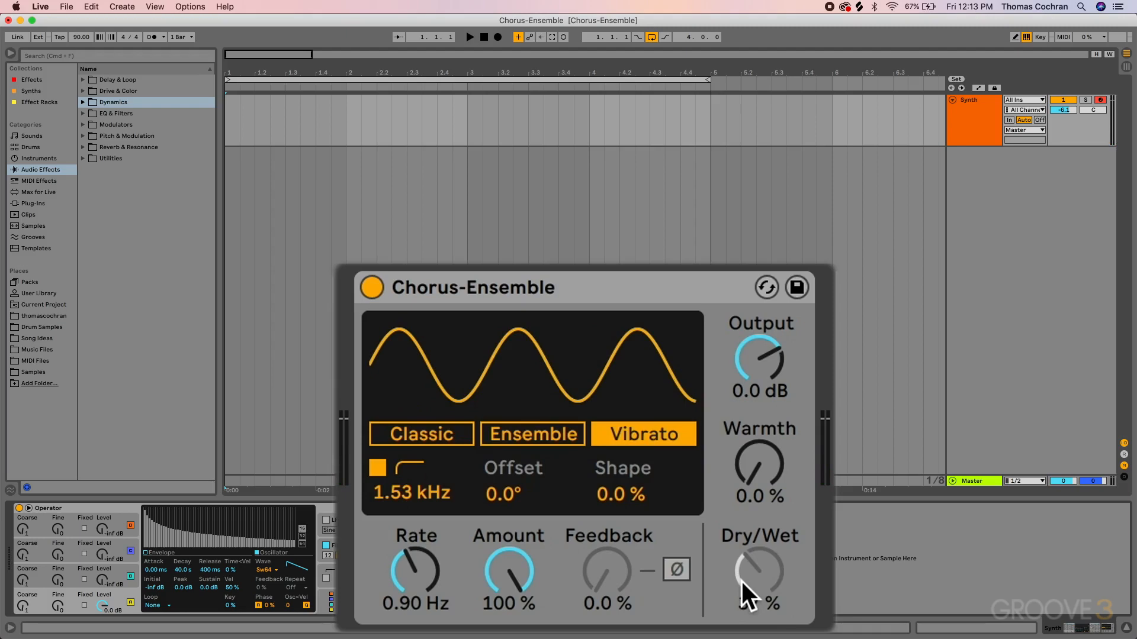
Step: Reset the high-pass filter frequency to 20.0 Hz and turn the filter off
double_click(402, 495)
click(376, 465)
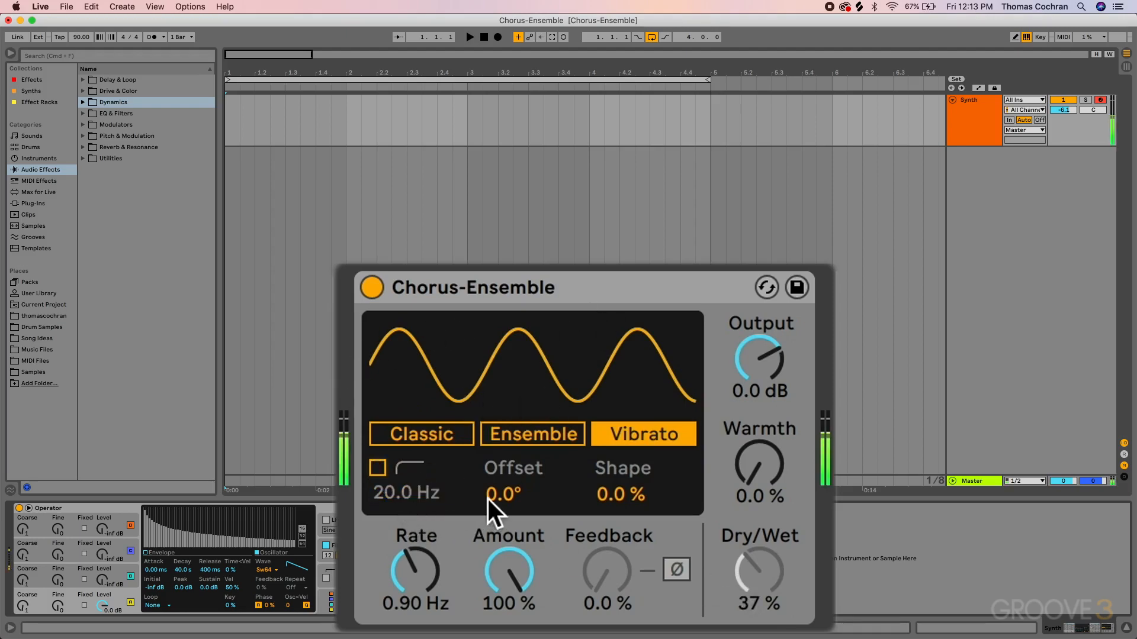
Step: Lower the vibrato's Rate to 0.13 Hz and set its Amount to 67 %
click(410, 564)
mouse_move(526, 570)
mouse_down()
mouse_move(527, 579)
mouse_move(513, 560)
mouse_up()
drag(414, 568, 414, 589)
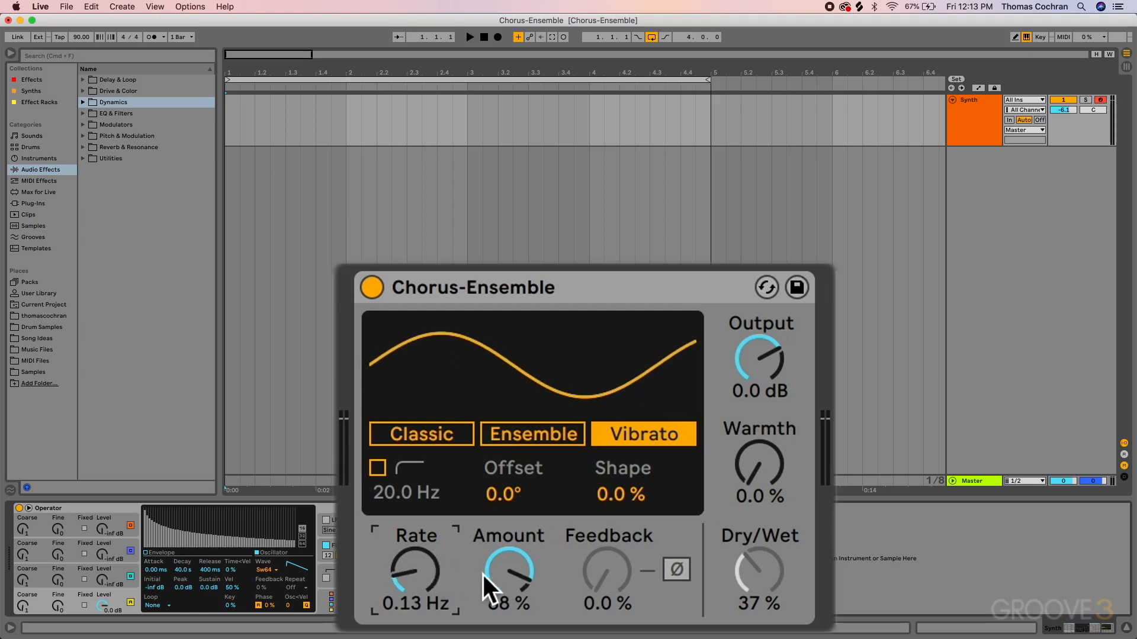
drag(483, 572, 482, 609)
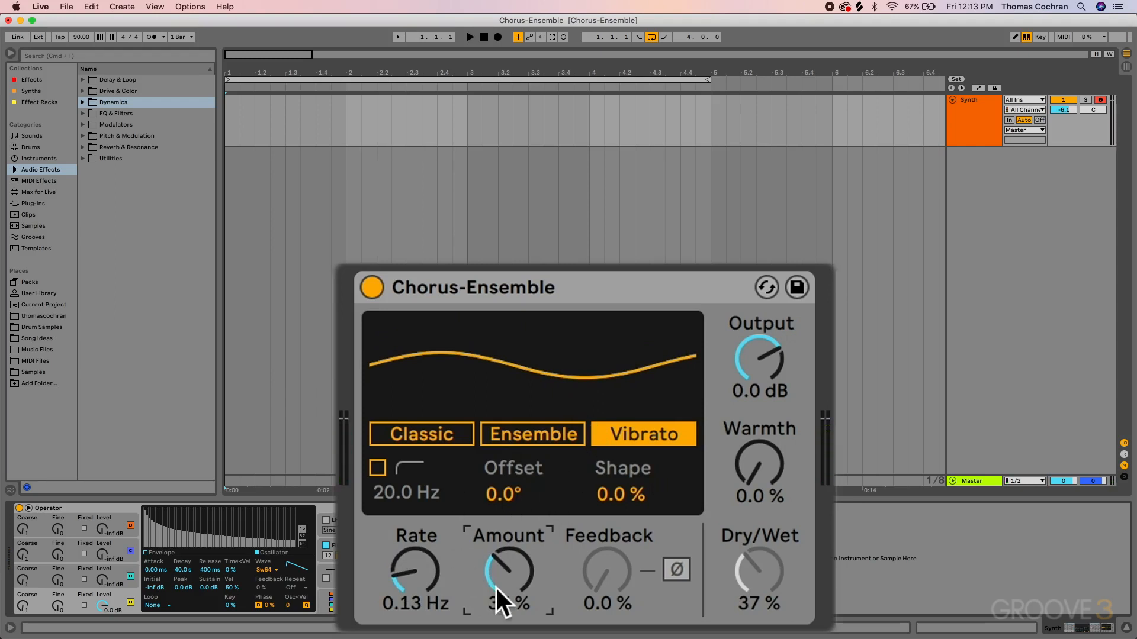
drag(495, 587, 503, 570)
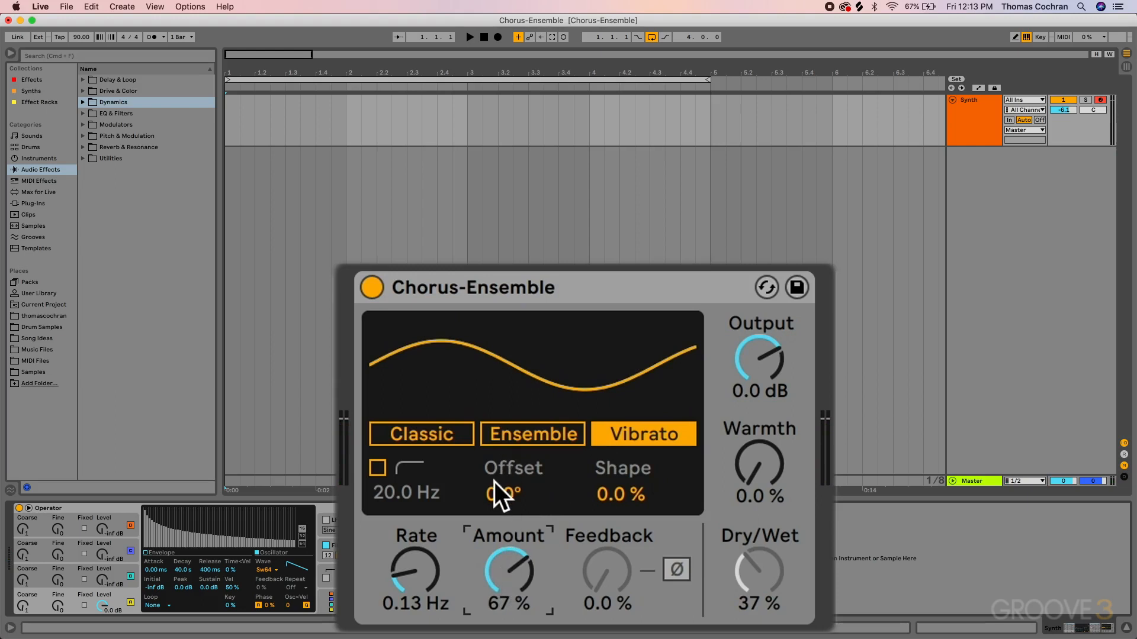
Step: Try the vibrato's Offset at 180° and return it to 0.0°
drag(495, 494, 495, 391)
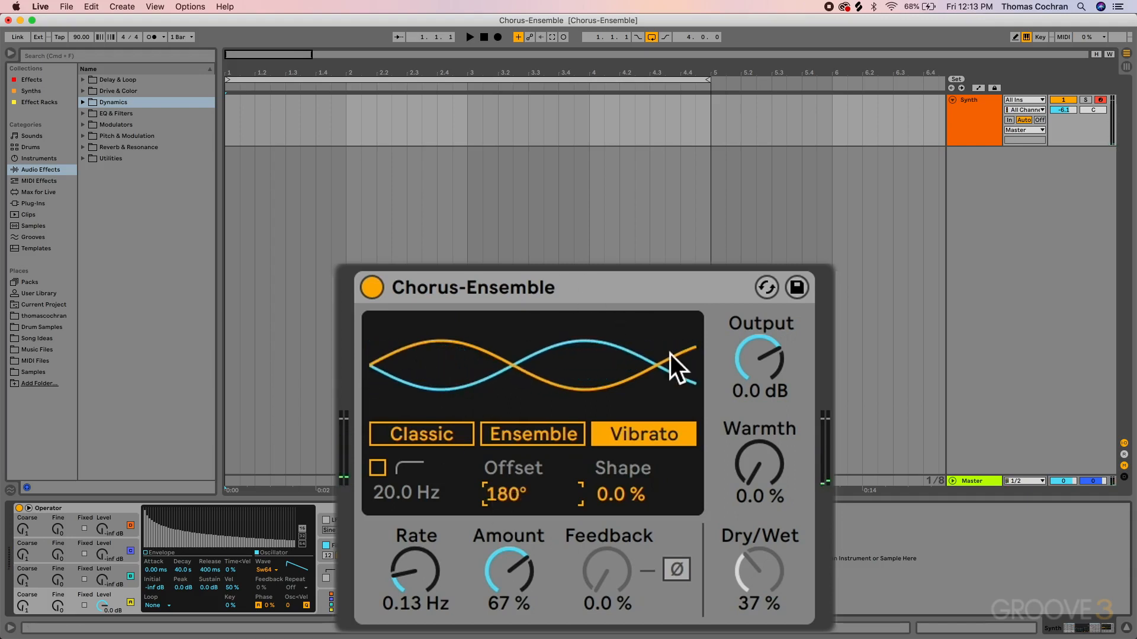
drag(503, 493, 504, 600)
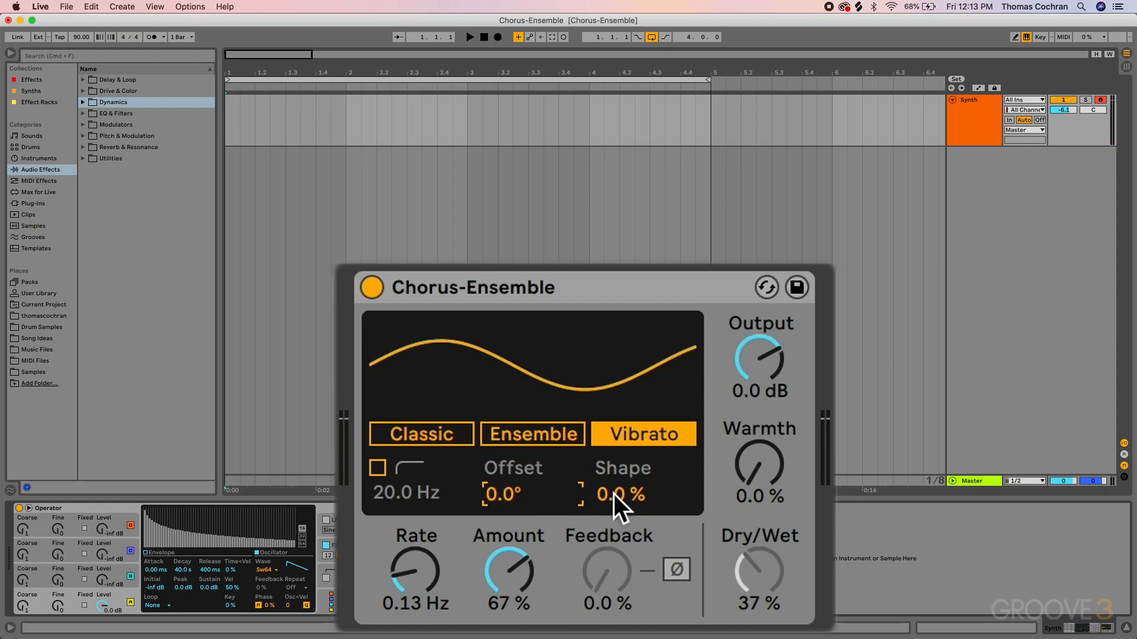
Step: Compare the vibrato's Shape at 100 % with its default, ending with Shape at 0.0 %
drag(614, 494, 614, 376)
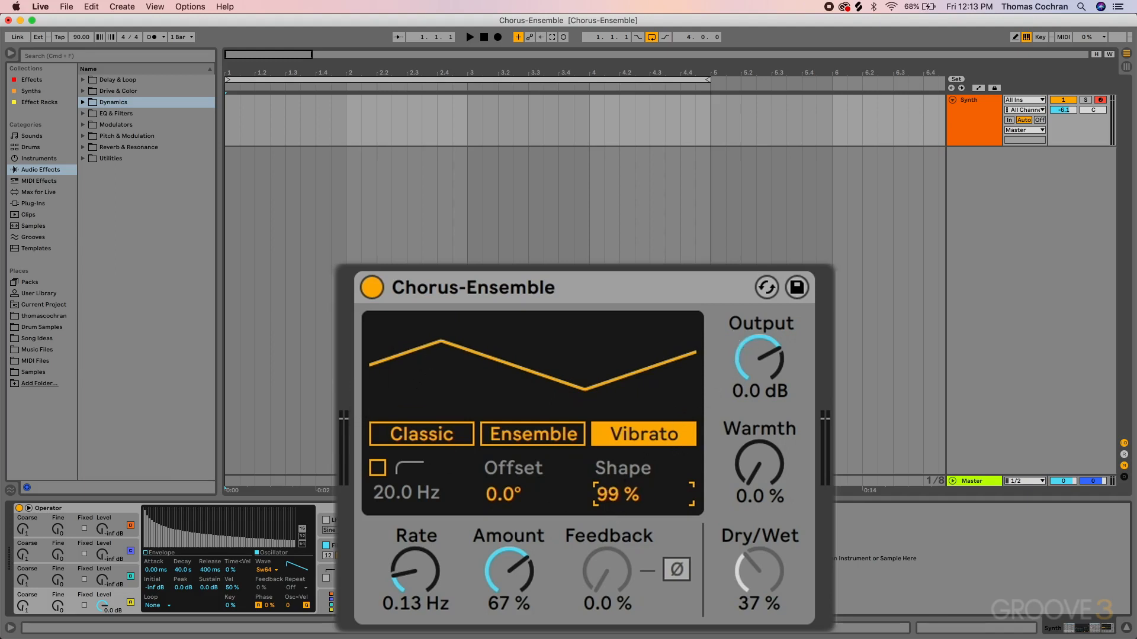
drag(613, 494, 614, 493)
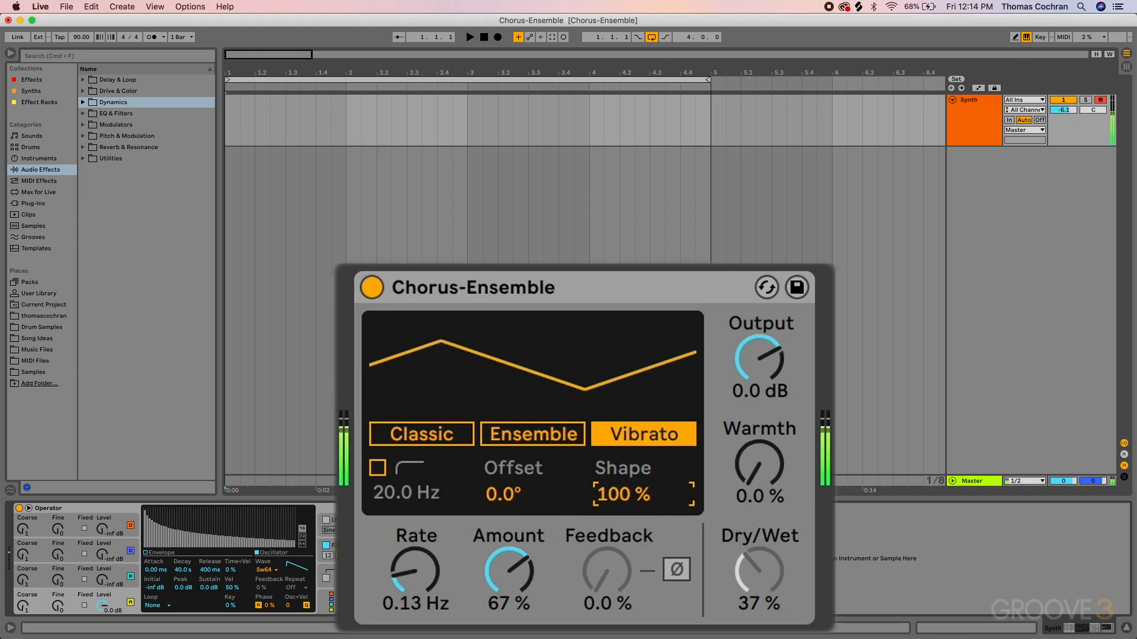
double_click(616, 495)
drag(616, 495, 616, 424)
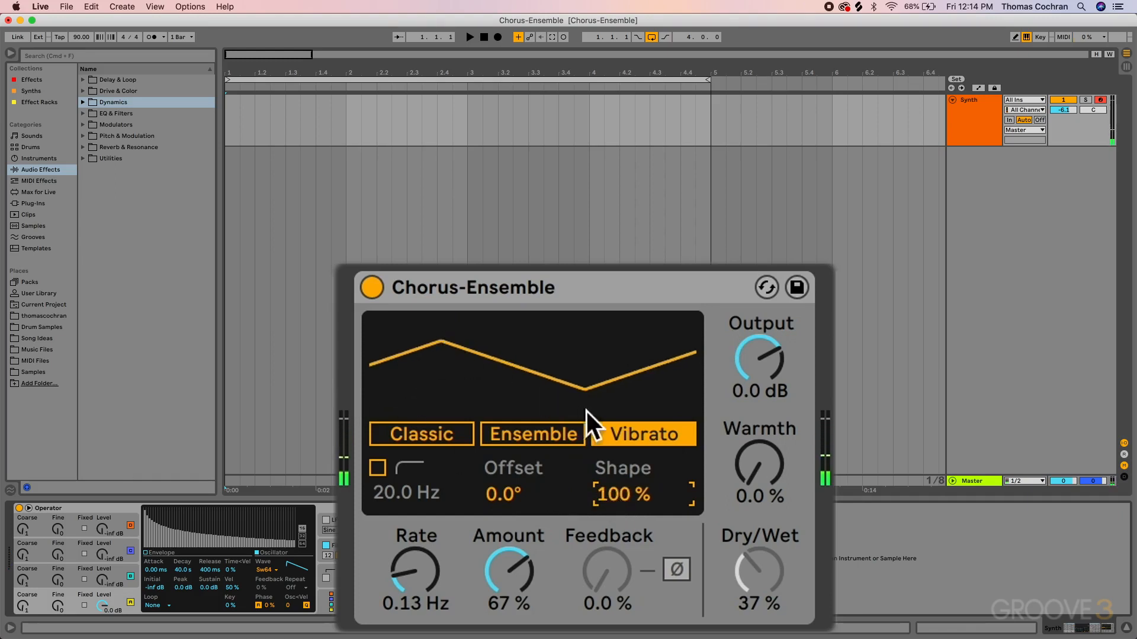
double_click(622, 493)
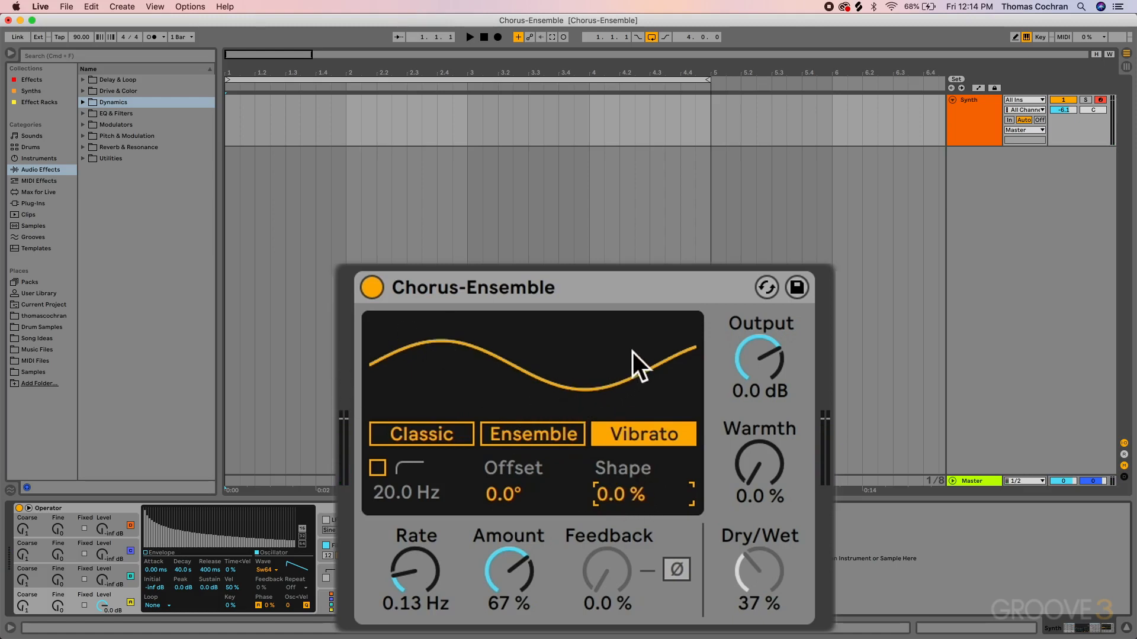
Step: Switch the device to Classic mode and set Dry/Wet to 50 %, keeping Output at 0.0 dB
click(442, 431)
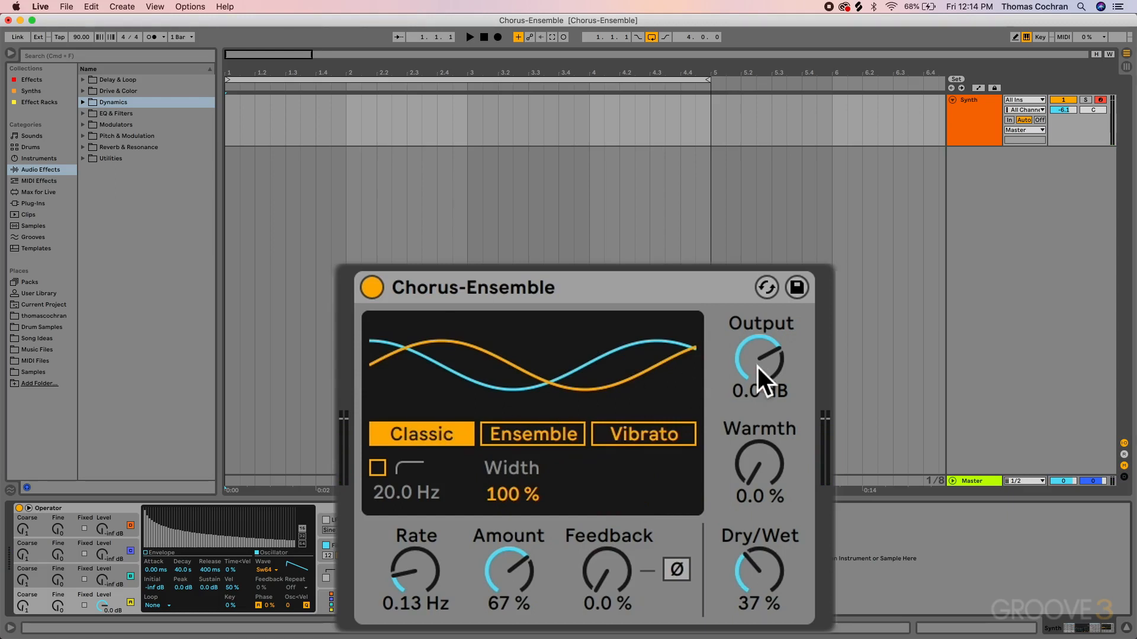
mouse_move(758, 367)
mouse_down()
mouse_move(758, 402)
mouse_move(757, 371)
mouse_up()
mouse_move(754, 596)
mouse_down()
mouse_move(754, 562)
mouse_move(749, 587)
mouse_up()
Step: Step through the Ensemble, Classic and Vibrato modes to compare which ones make Dry/Wet available
click(523, 431)
click(436, 427)
click(688, 438)
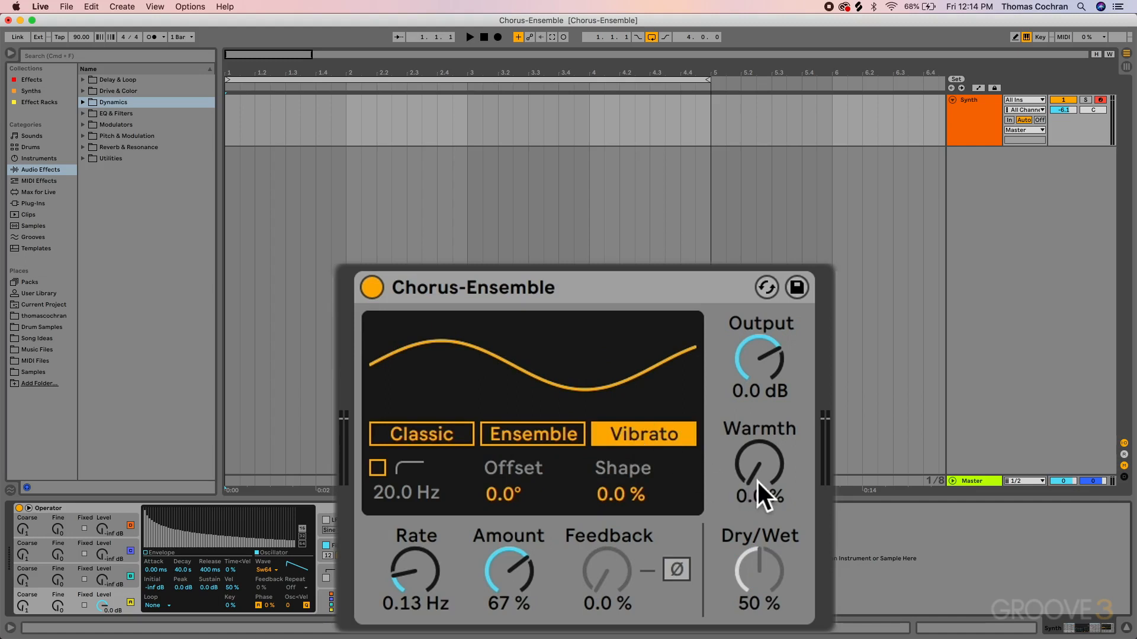
Step: Return the device to Classic mode and raise Warmth to 100 %
mouse_move(756, 480)
mouse_down()
mouse_move(758, 464)
mouse_move(759, 482)
mouse_up()
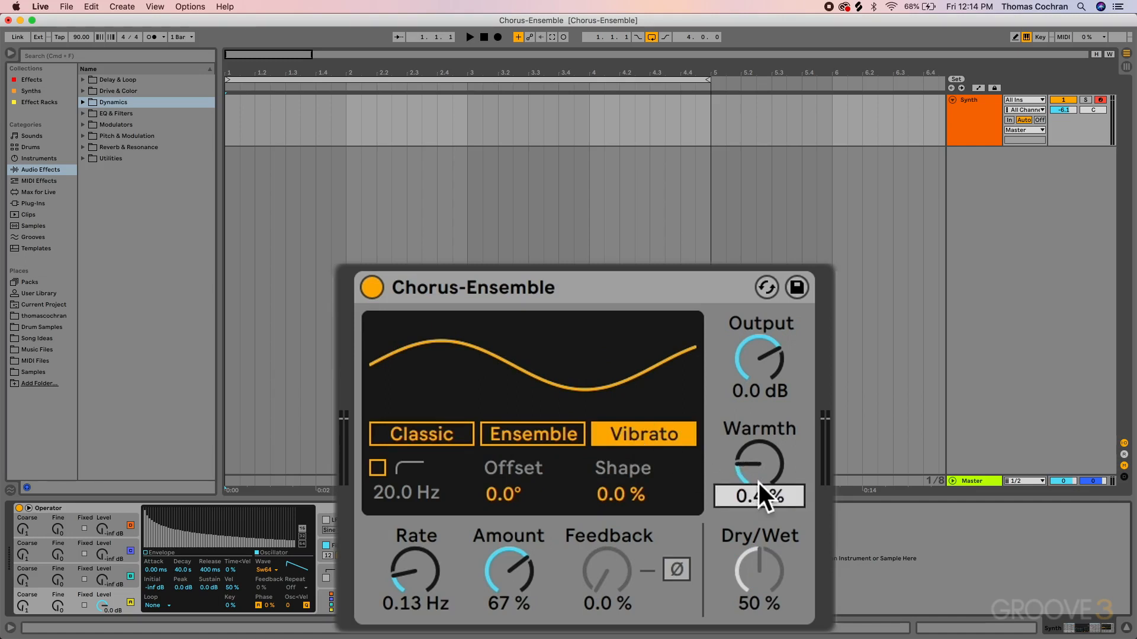
click(427, 431)
mouse_move(762, 464)
mouse_down()
mouse_move(761, 433)
mouse_move(769, 462)
mouse_up()
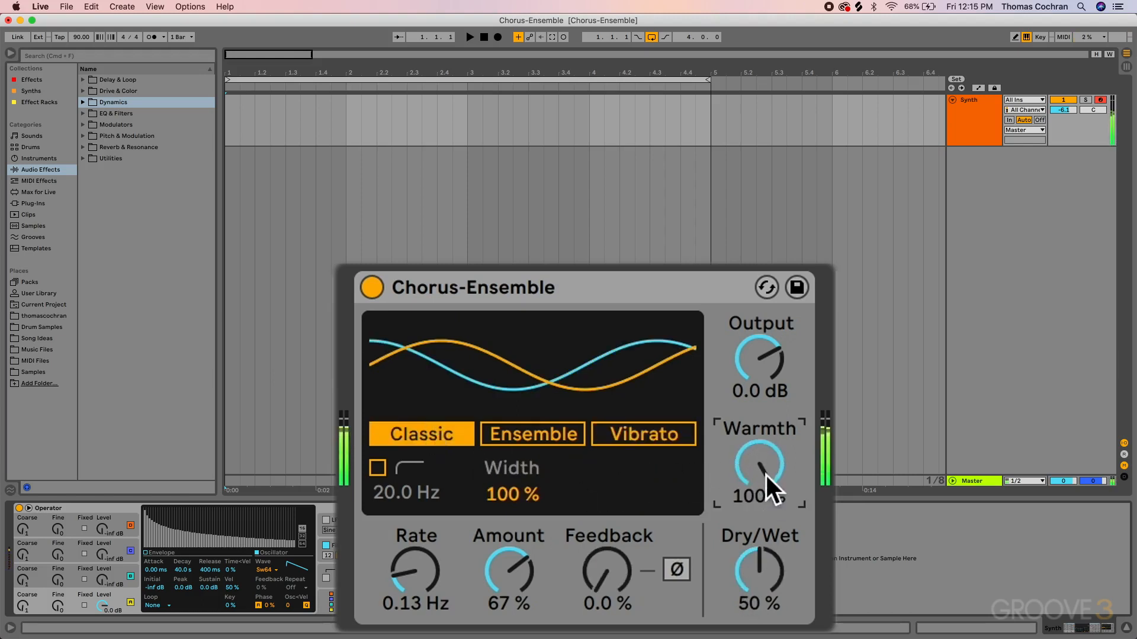
Step: Reduce Warmth to 22 % and set Dry/Wet to 56 %
click(756, 559)
drag(757, 559, 756, 542)
mouse_move(759, 465)
mouse_down()
mouse_move(759, 491)
mouse_move(762, 439)
mouse_move(761, 467)
mouse_up()
click(752, 545)
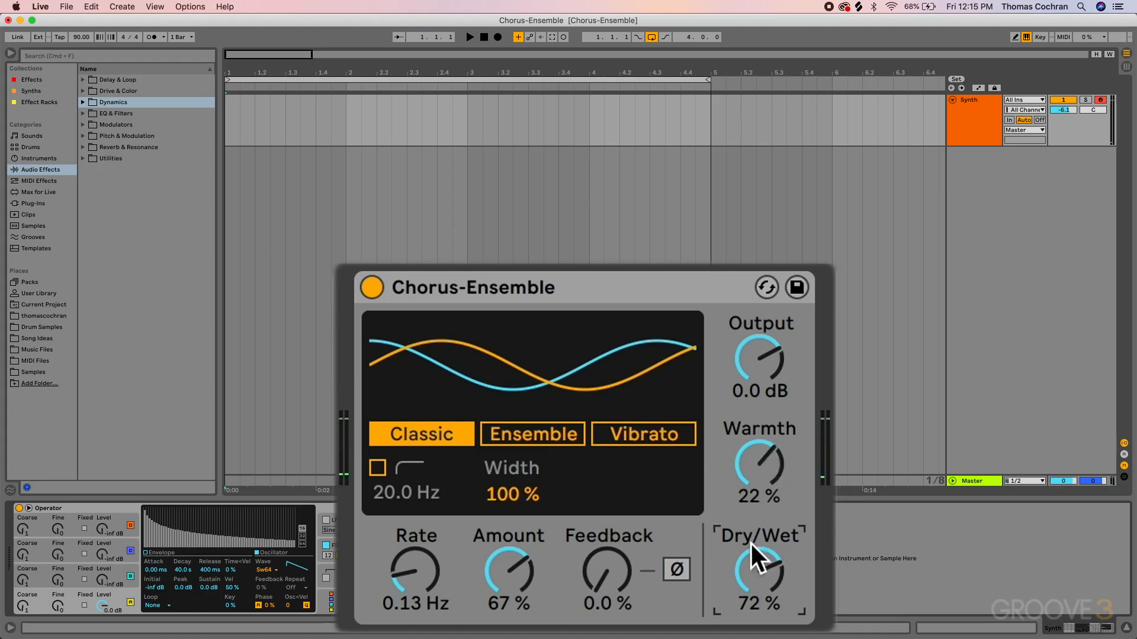
drag(751, 543, 750, 552)
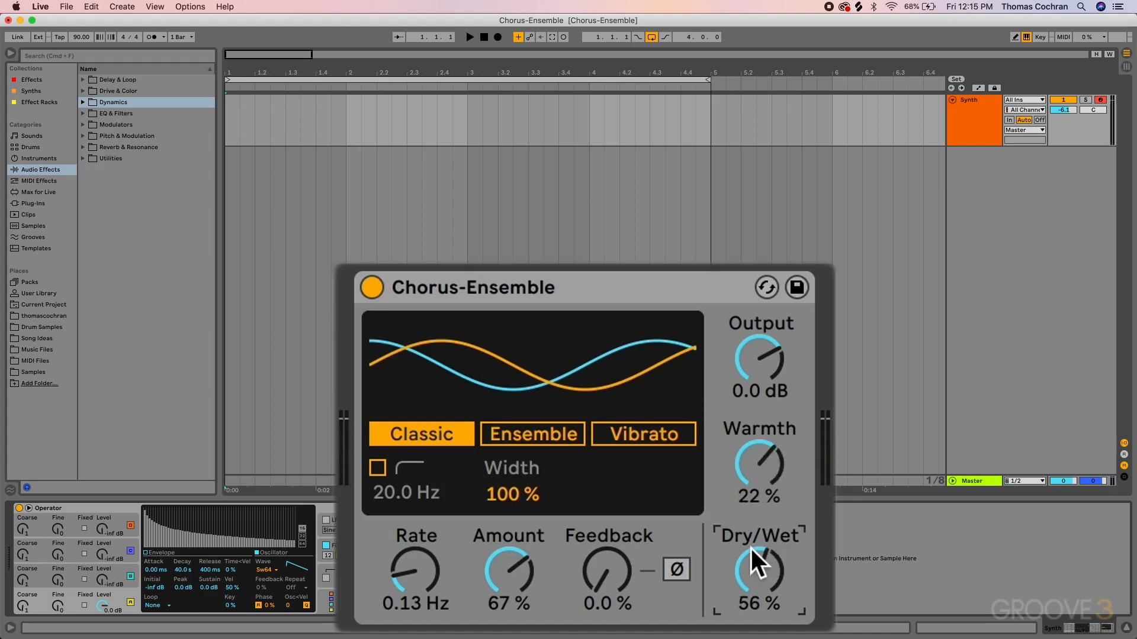